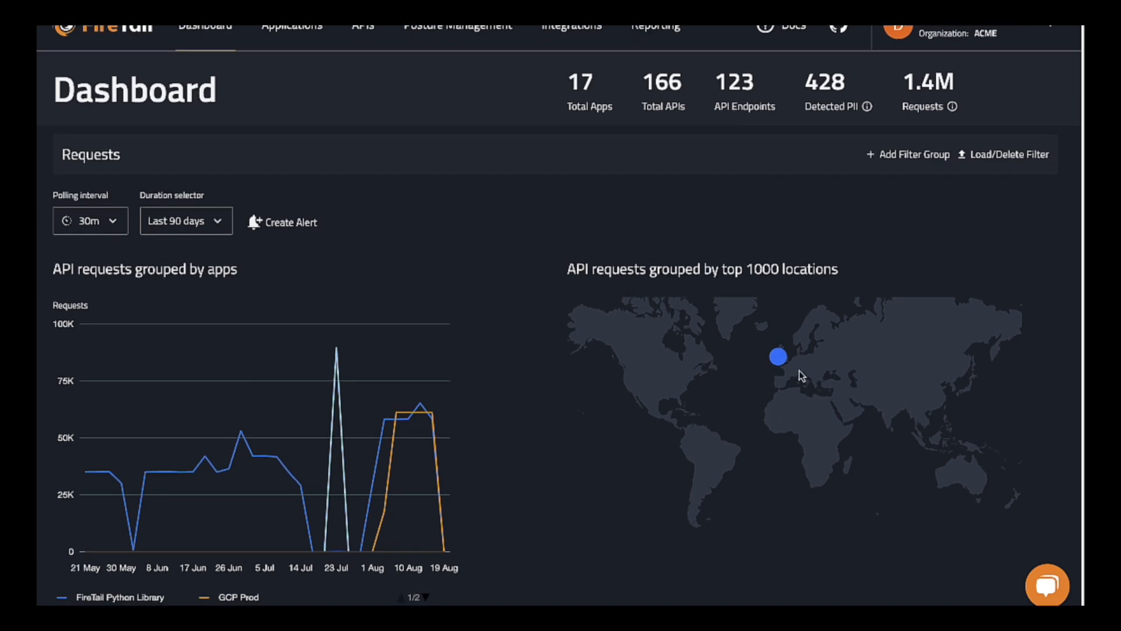
Filter the available integrations to Discovery and view the AWS API Inventory Scanning setup form without submitting it.
{"action": "scroll", "coordinate": [771, 370], "scroll_direction": "down", "scroll_amount": 1}
{"action": "scroll", "coordinate": [552, 312], "scroll_direction": "down", "scroll_amount": 3}
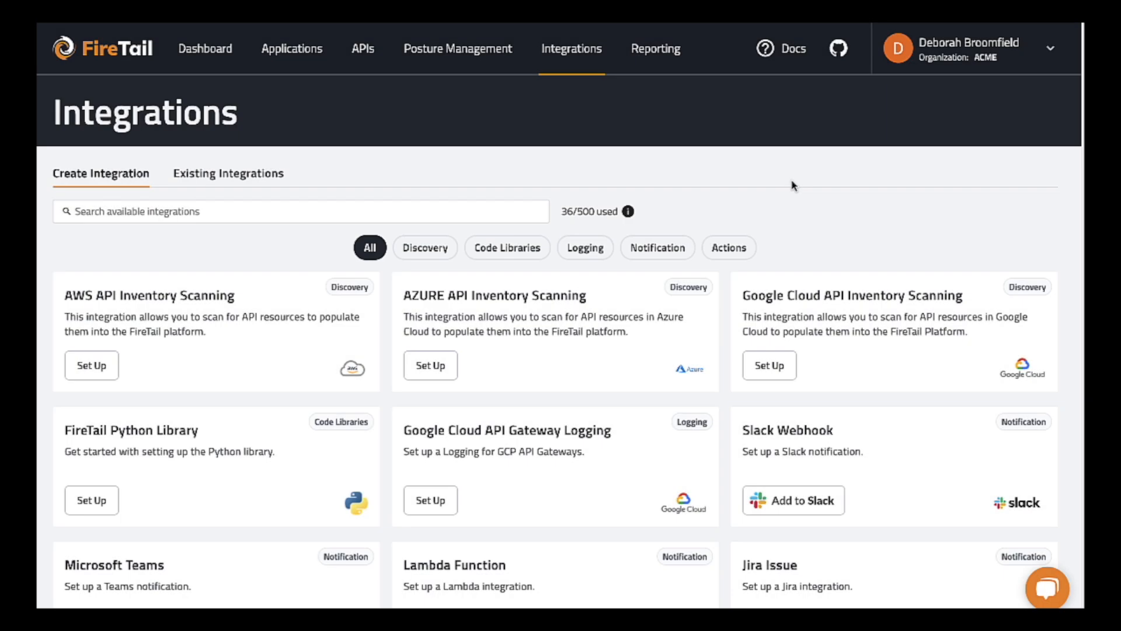
{"action": "left_click", "coordinate": [428, 249]}
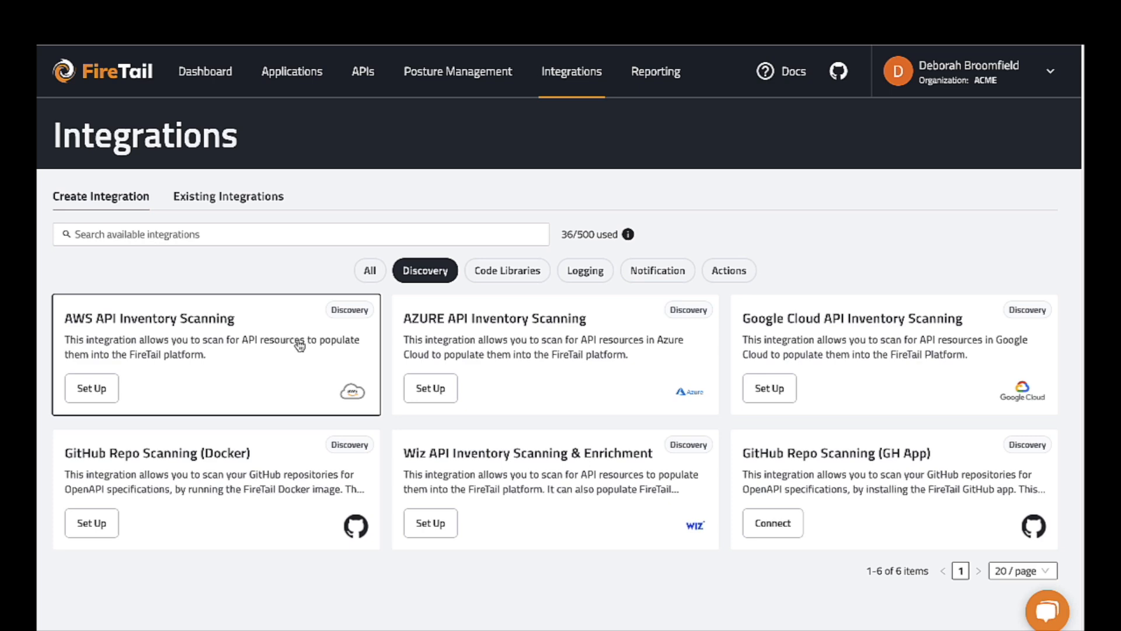
{"action": "left_click", "coordinate": [300, 346]}
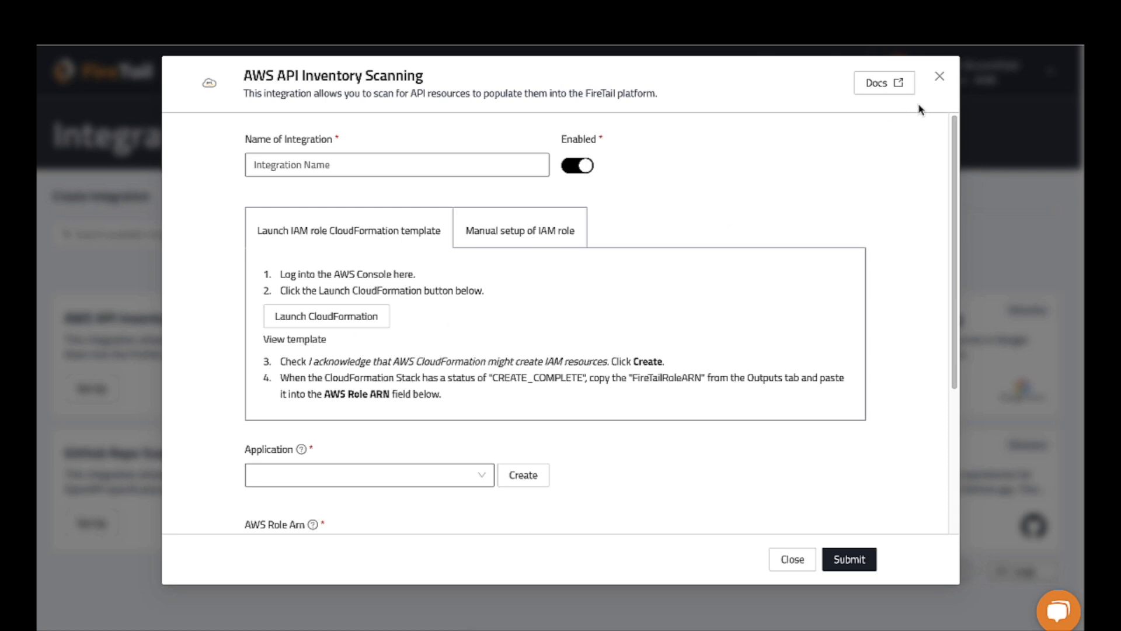
{"action": "left_click", "coordinate": [939, 77]}
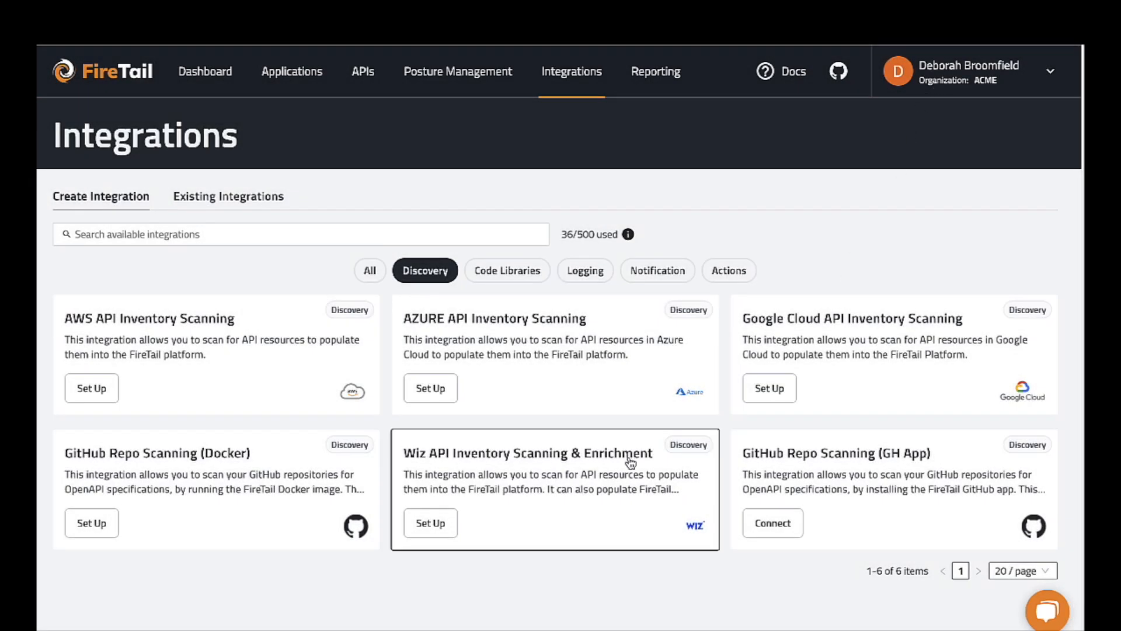
Open the API inventory and look through the discovered APIs in the grid view.
{"action": "left_click", "coordinate": [363, 77]}
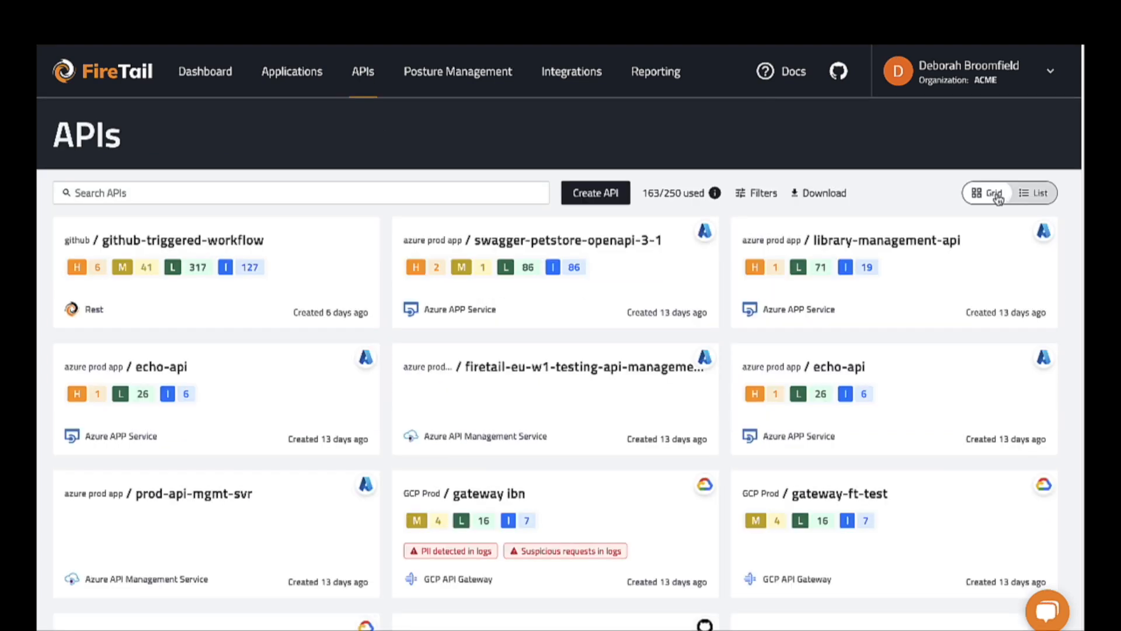
{"action": "scroll", "coordinate": [881, 275], "scroll_direction": "down", "scroll_amount": 2}
{"action": "scroll", "coordinate": [867, 308], "scroll_direction": "down", "scroll_amount": 3}
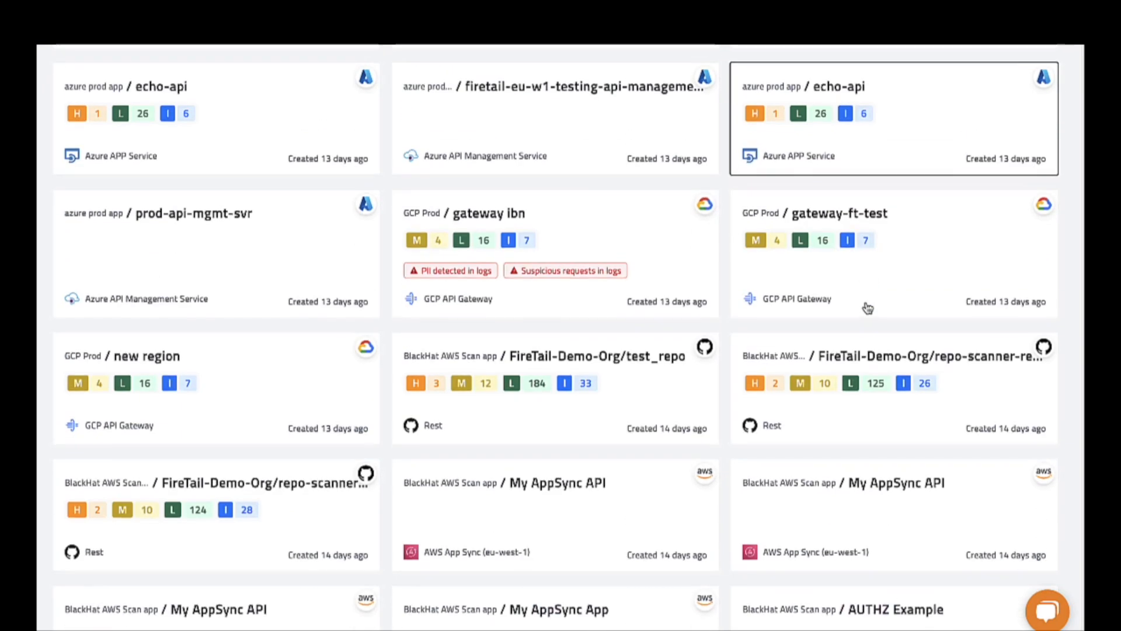
{"action": "scroll", "coordinate": [619, 397], "scroll_direction": "down", "scroll_amount": 2}
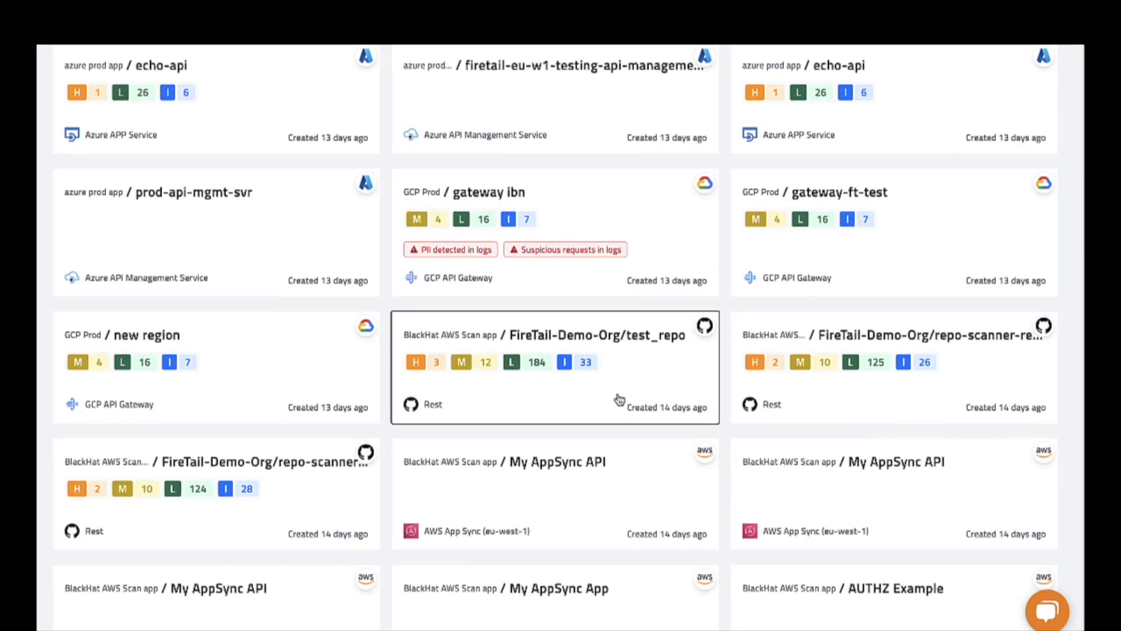
{"action": "scroll", "coordinate": [613, 412], "scroll_direction": "down", "scroll_amount": 3}
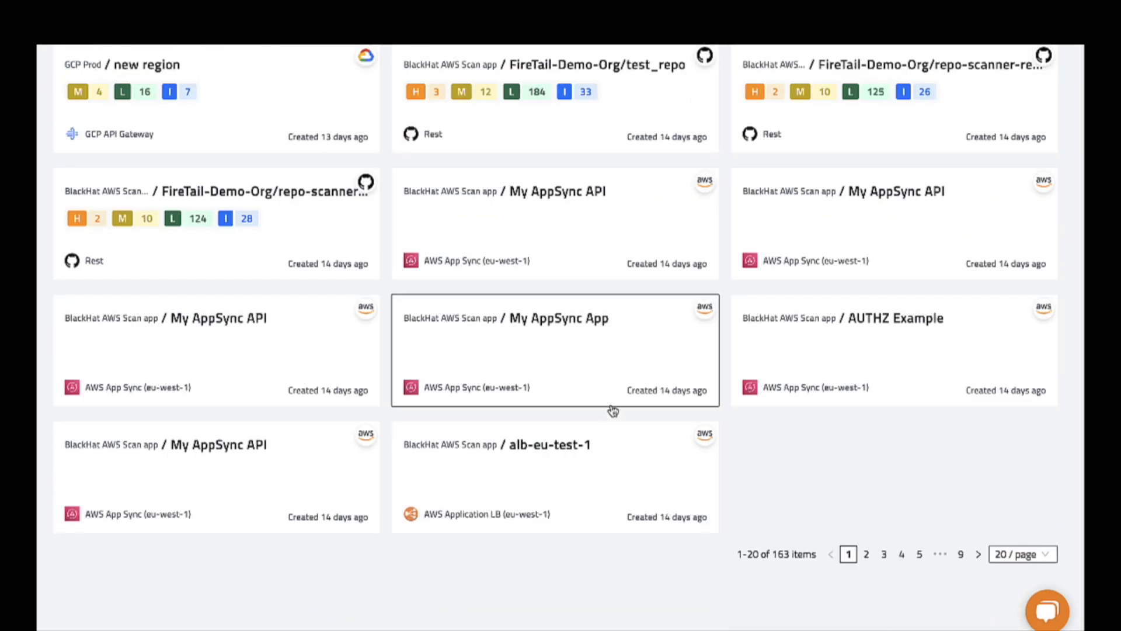
{"action": "scroll", "coordinate": [614, 411], "scroll_direction": "up", "scroll_amount": 6}
{"action": "scroll", "coordinate": [614, 412], "scroll_direction": "up", "scroll_amount": 3}
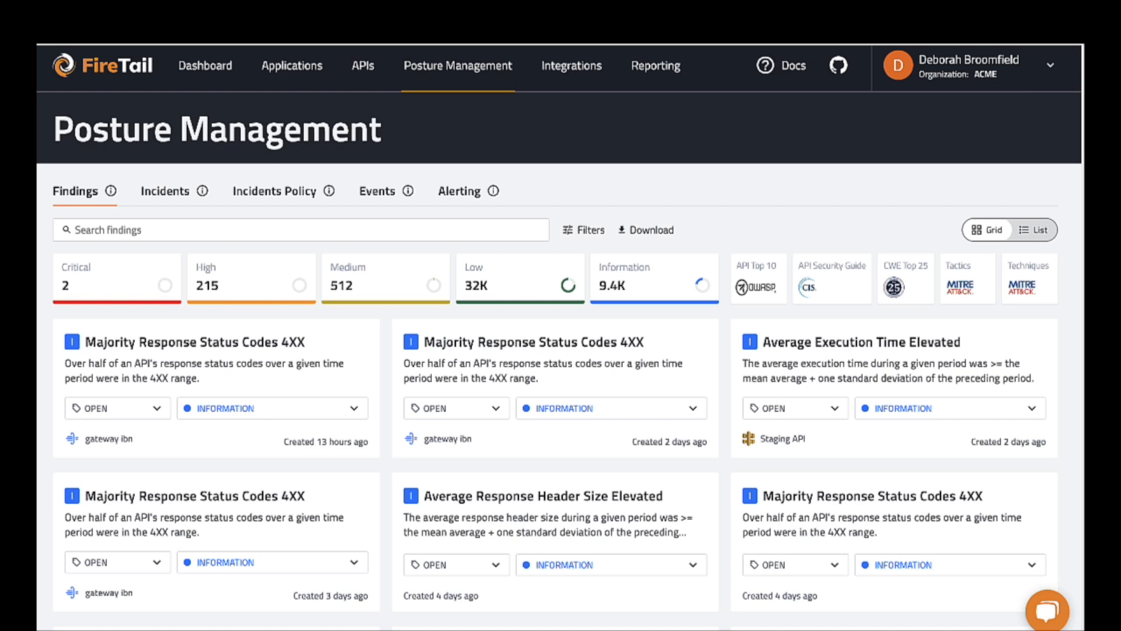
Look through the posture management findings and examine the details of the Missing 401 response finding for github-triggered-workflow.
{"action": "scroll", "coordinate": [155, 292], "scroll_direction": "down", "scroll_amount": 6}
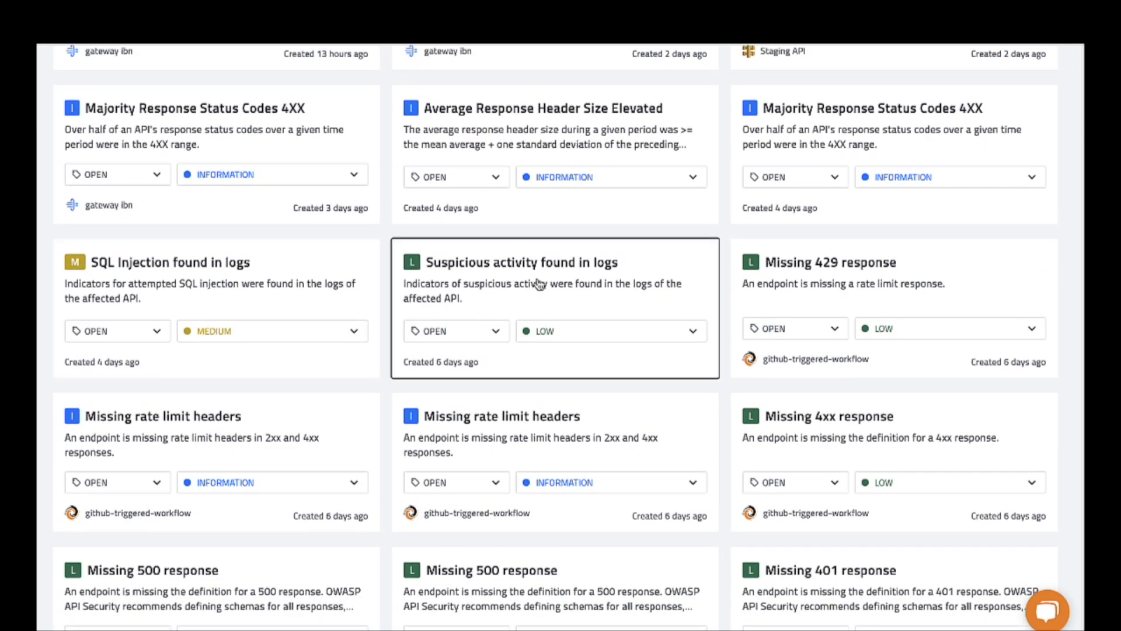
{"action": "scroll", "coordinate": [240, 303], "scroll_direction": "down", "scroll_amount": 3}
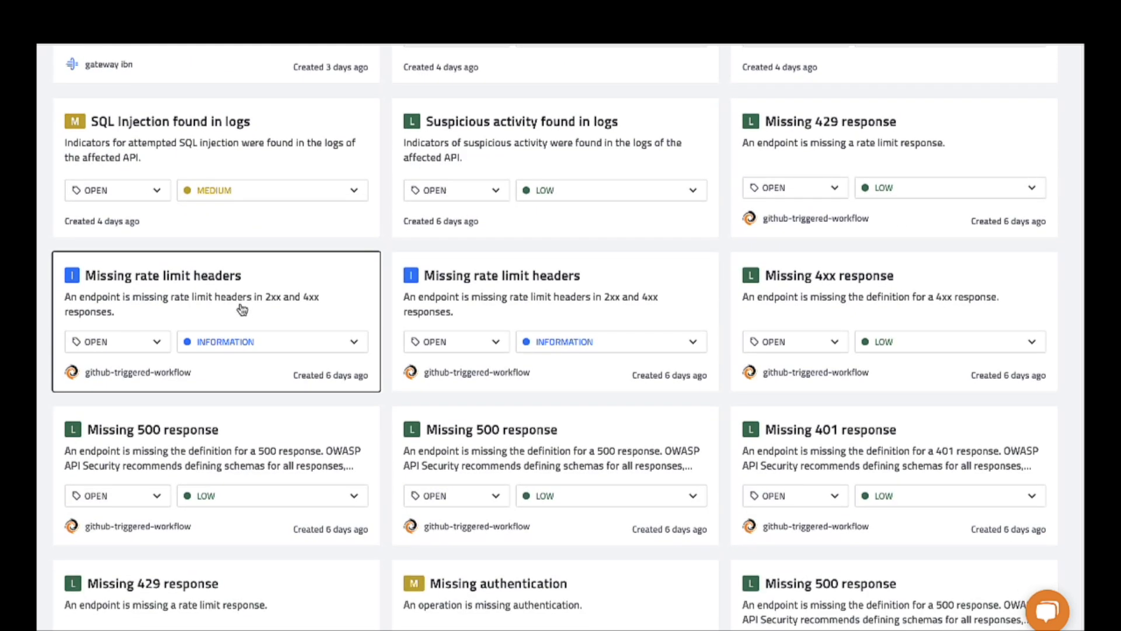
{"action": "left_click", "coordinate": [811, 403]}
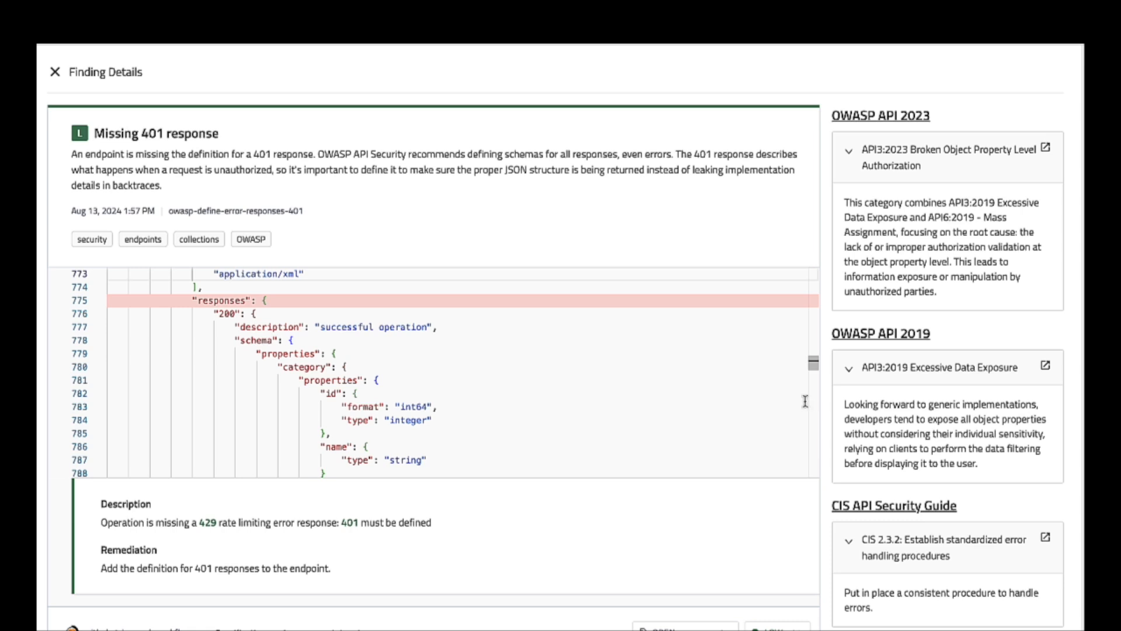
{"action": "scroll", "coordinate": [786, 402], "scroll_direction": "up", "scroll_amount": 1}
{"action": "scroll", "coordinate": [791, 226], "scroll_direction": "down", "scroll_amount": 1}
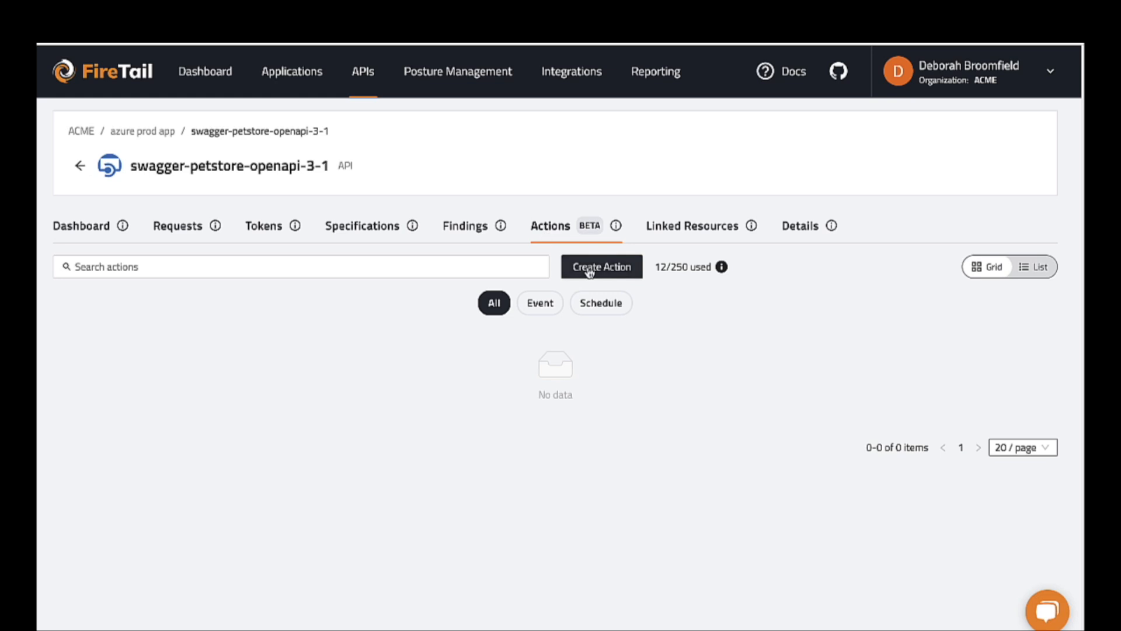
Set up an event-driven action named Test for swagger-petstore-openapi-3-1, with the events API specification created and API specification was deleted.
{"action": "left_click", "coordinate": [588, 268]}
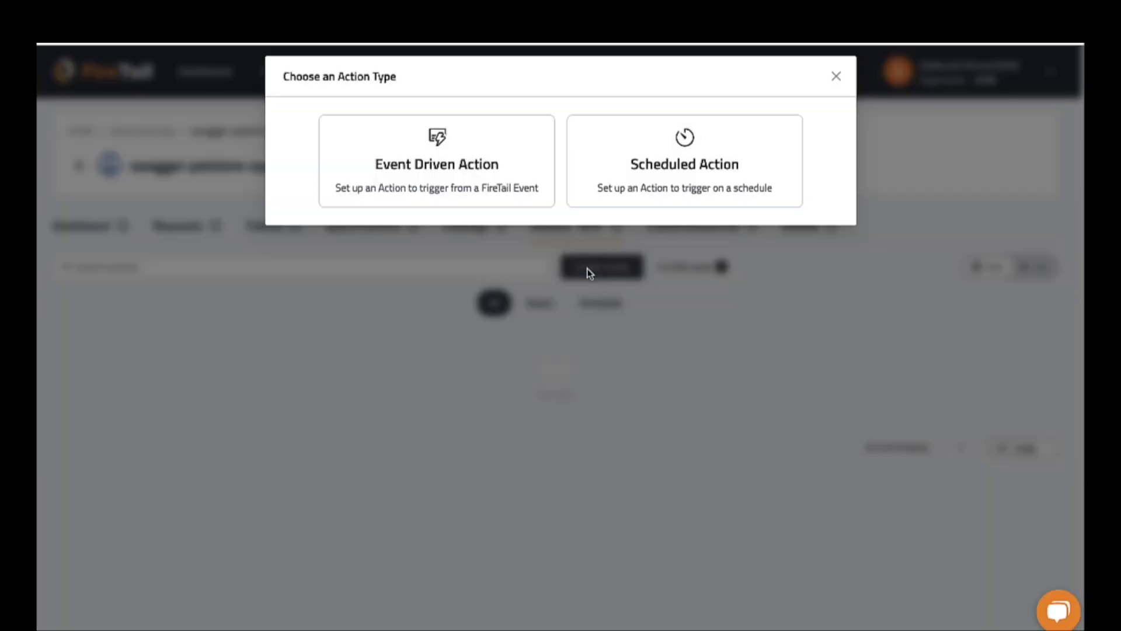
{"action": "left_click", "coordinate": [508, 188]}
{"action": "type", "text": "Test"}
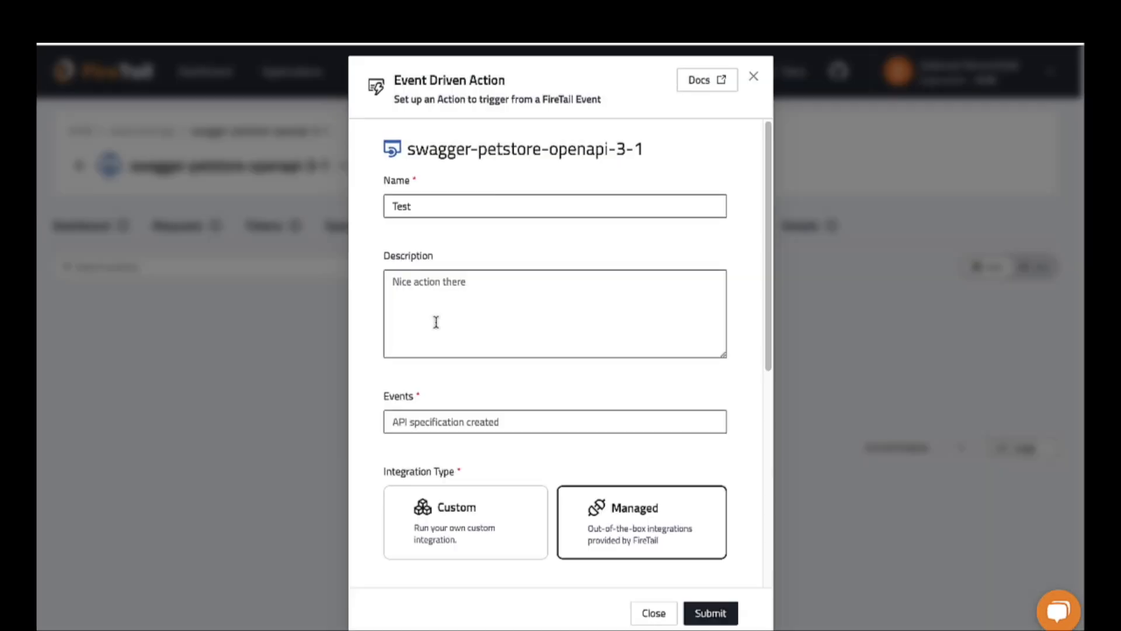
{"action": "left_click", "coordinate": [538, 416]}
{"action": "left_click", "coordinate": [513, 453]}
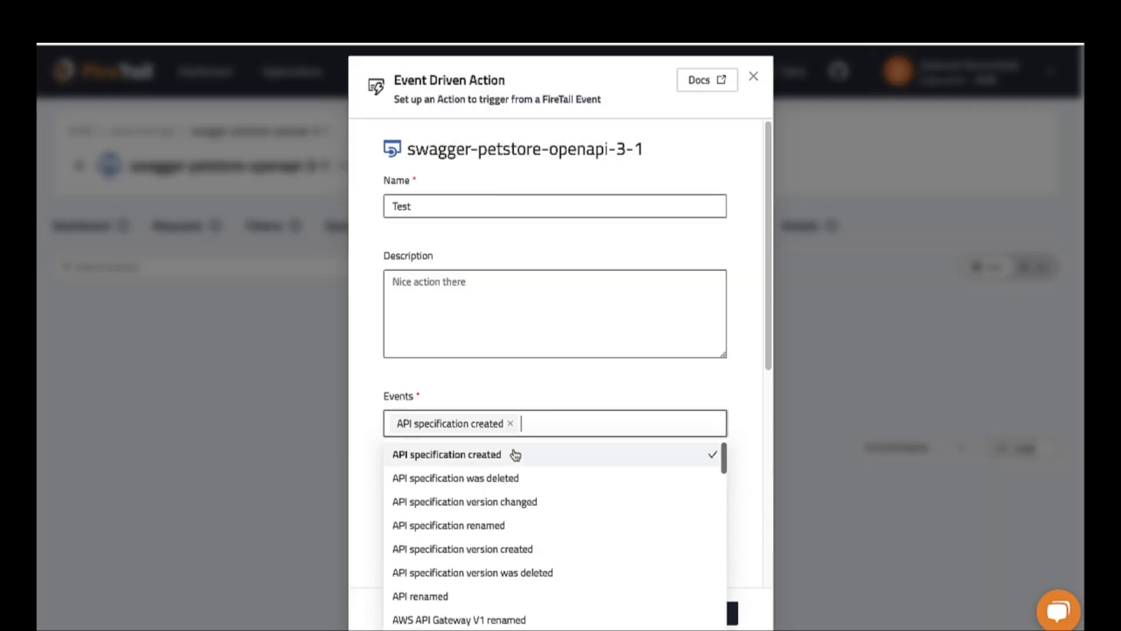
{"action": "left_click", "coordinate": [508, 479]}
{"action": "left_click", "coordinate": [562, 403]}
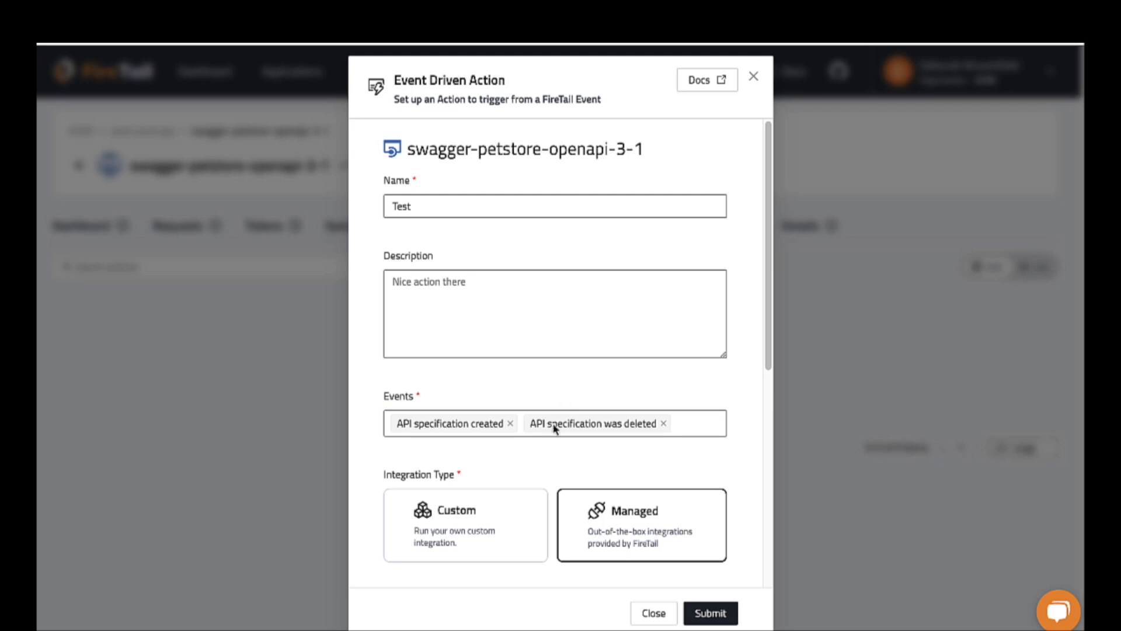
Choose API CVE Detection as the managed action, fill in the API endpoint URL, and submit the action.
{"action": "scroll", "coordinate": [539, 496], "scroll_direction": "down", "scroll_amount": 3}
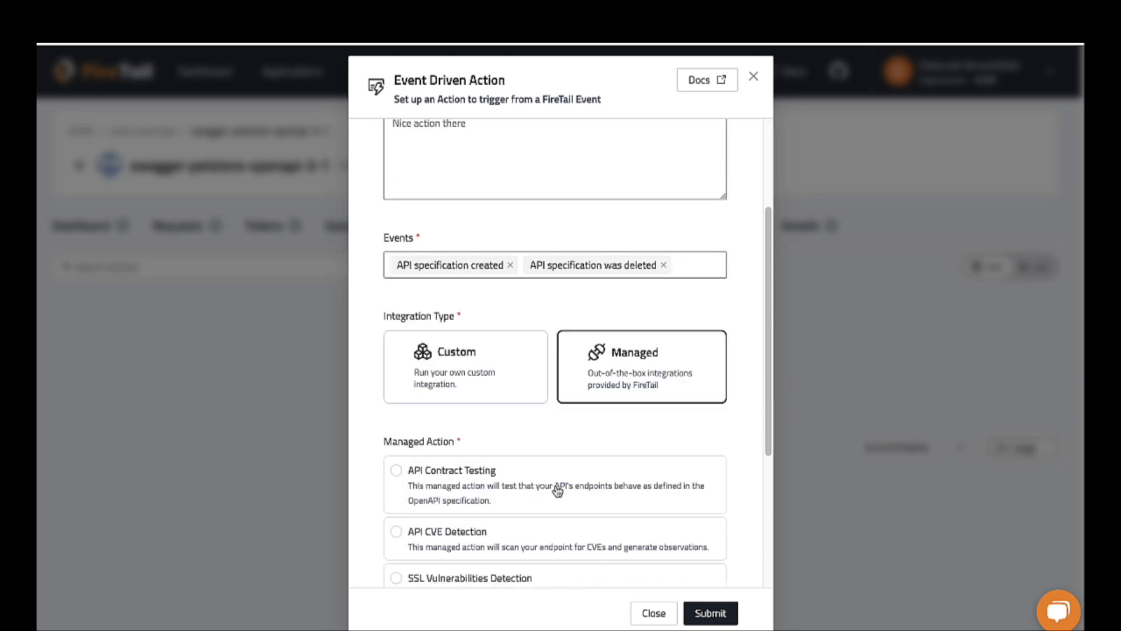
{"action": "scroll", "coordinate": [592, 469], "scroll_direction": "down", "scroll_amount": 1}
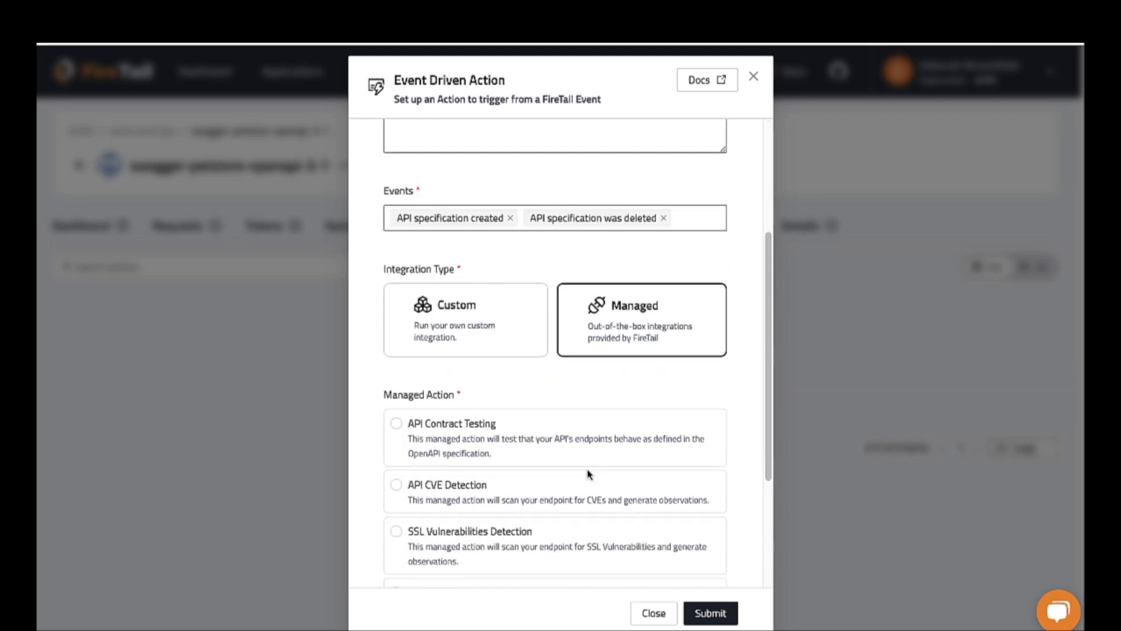
{"action": "scroll", "coordinate": [591, 467], "scroll_direction": "down", "scroll_amount": 1}
{"action": "scroll", "coordinate": [588, 474], "scroll_direction": "down", "scroll_amount": 1}
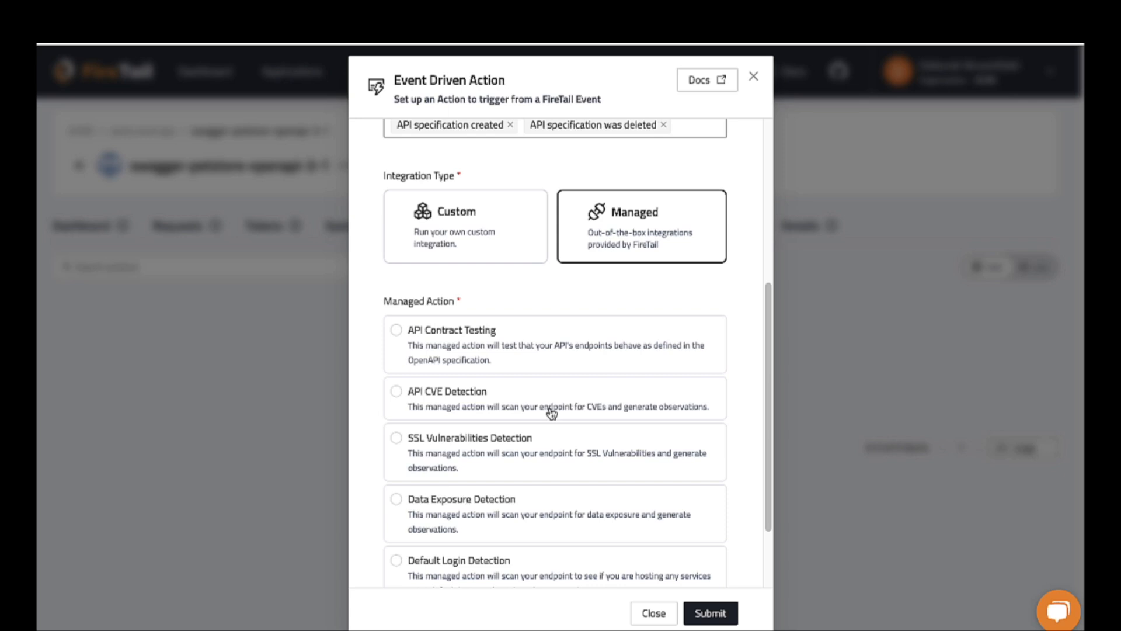
{"action": "scroll", "coordinate": [552, 414], "scroll_direction": "down", "scroll_amount": 1}
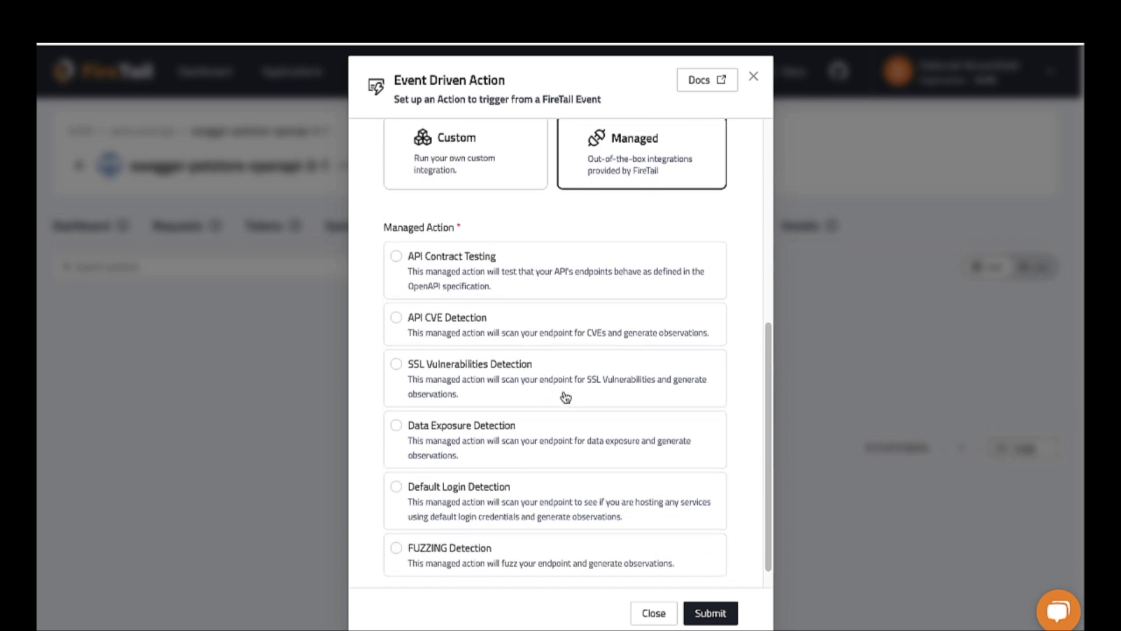
{"action": "left_click", "coordinate": [608, 341]}
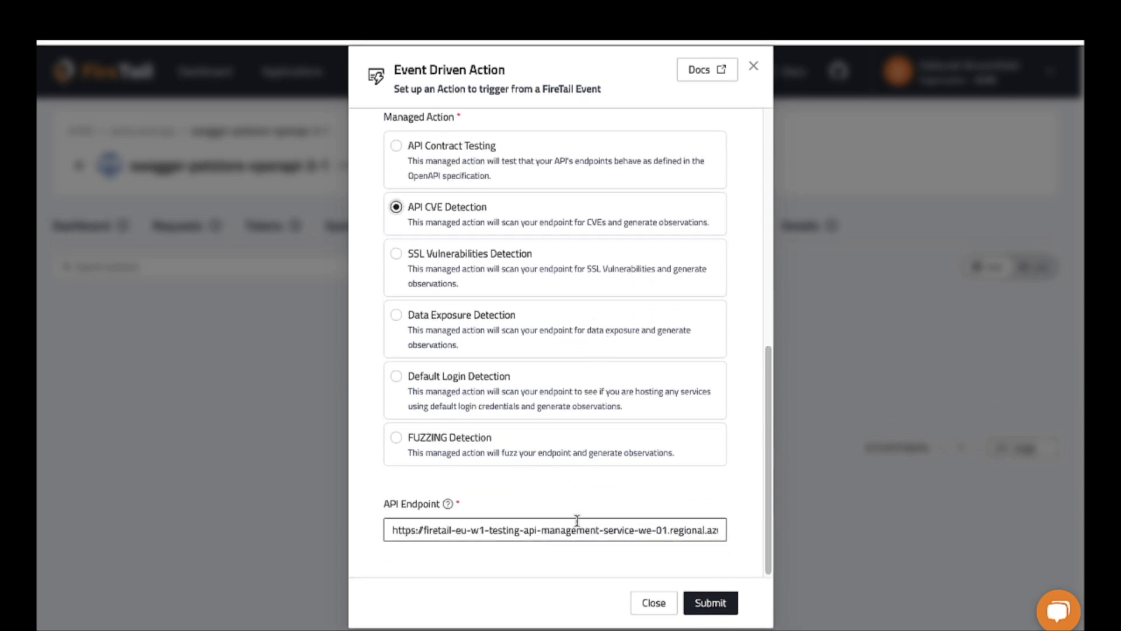
{"action": "left_click", "coordinate": [717, 604]}
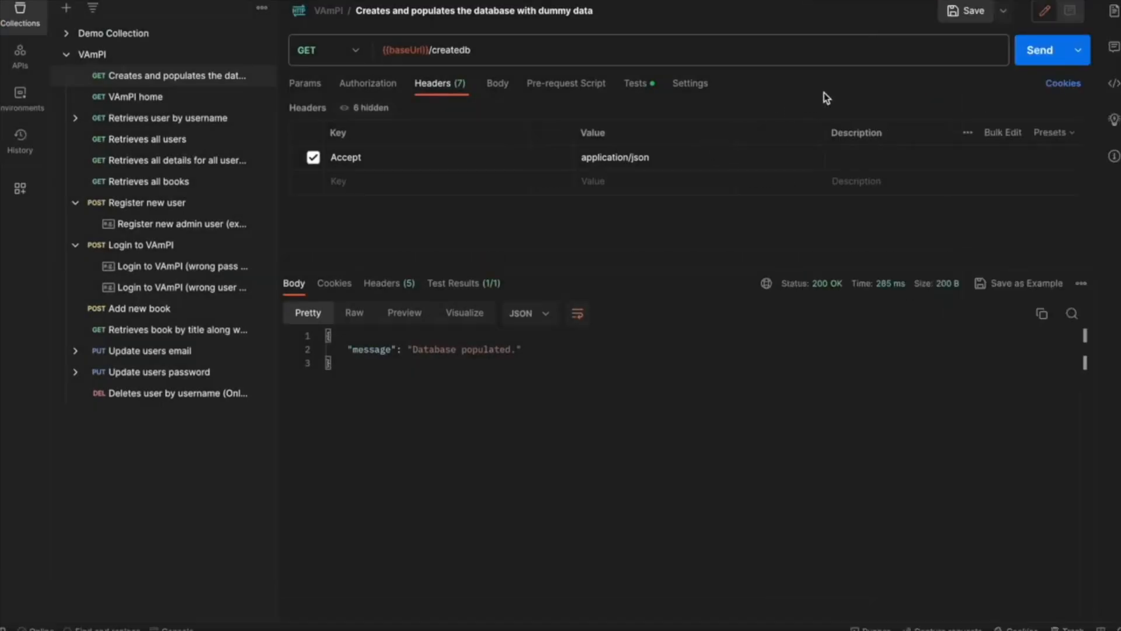
Switch to Postman and send the VAmPI requests that populate the database, retrieve all users and register a new user.
{"action": "left_click", "coordinate": [1046, 51]}
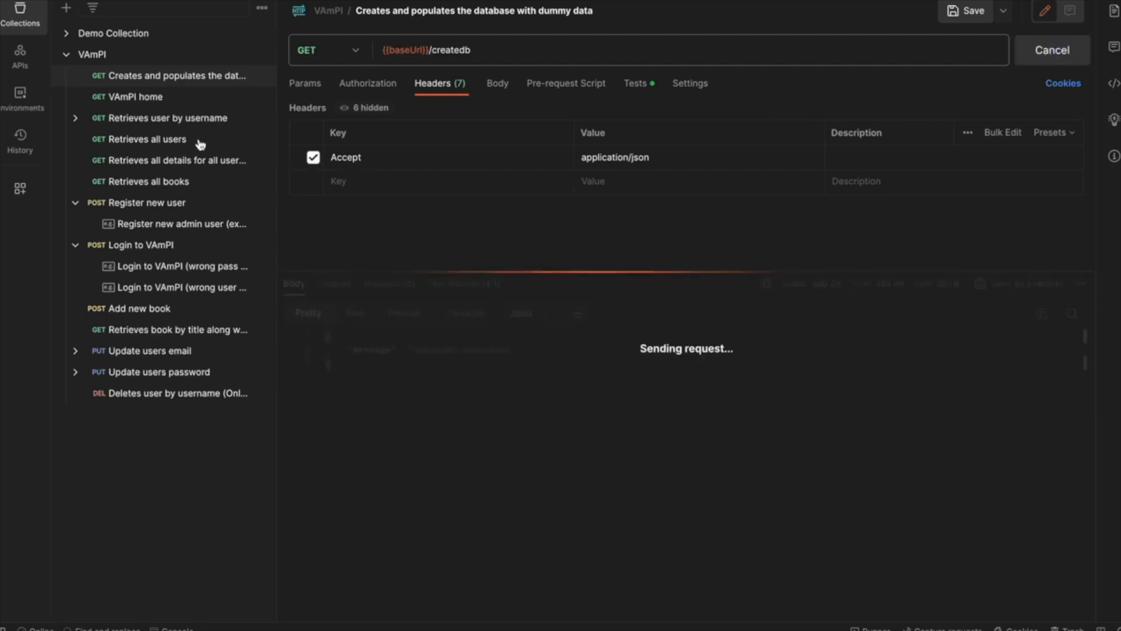
{"action": "left_click", "coordinate": [161, 140]}
{"action": "left_click", "coordinate": [1036, 48]}
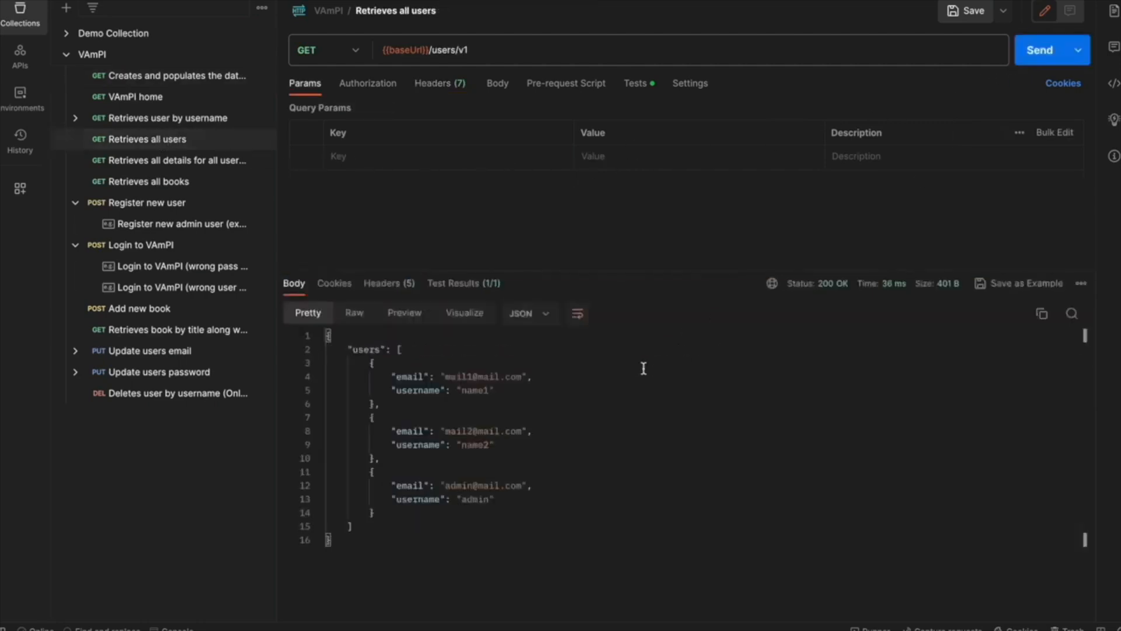
{"action": "left_click", "coordinate": [196, 208]}
{"action": "left_click", "coordinate": [1046, 59]}
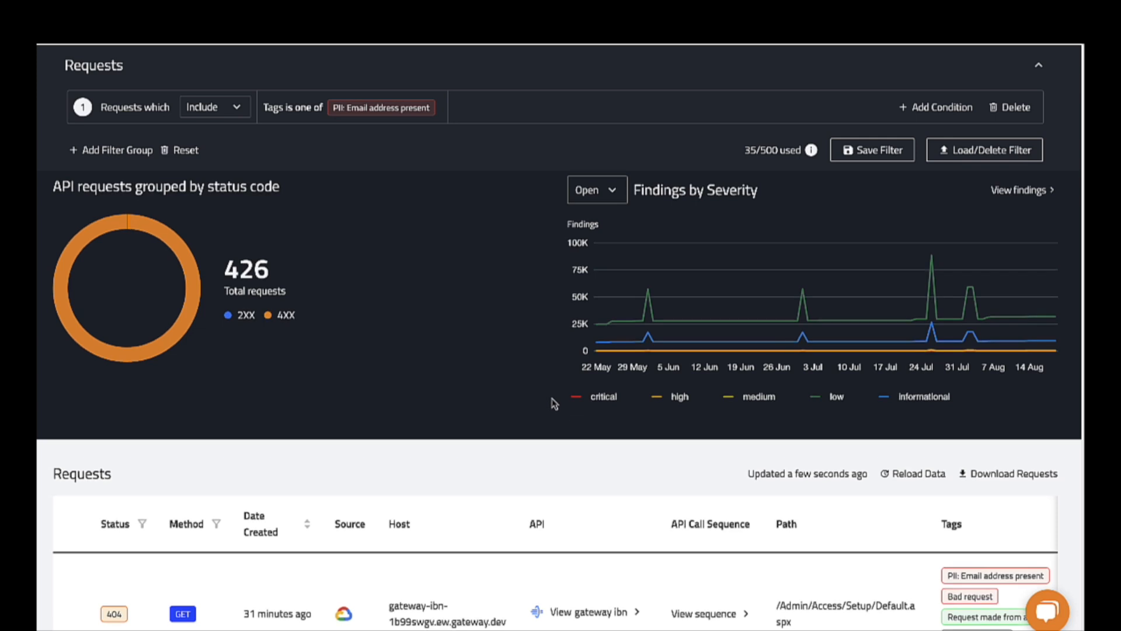
Switch back to FireTail and examine the log of the newest request tagged PII: Email address present, highlighting its adminemail value.
{"action": "scroll", "coordinate": [482, 380], "scroll_direction": "down", "scroll_amount": 3}
{"action": "scroll", "coordinate": [1009, 374], "scroll_direction": "right", "scroll_amount": 3}
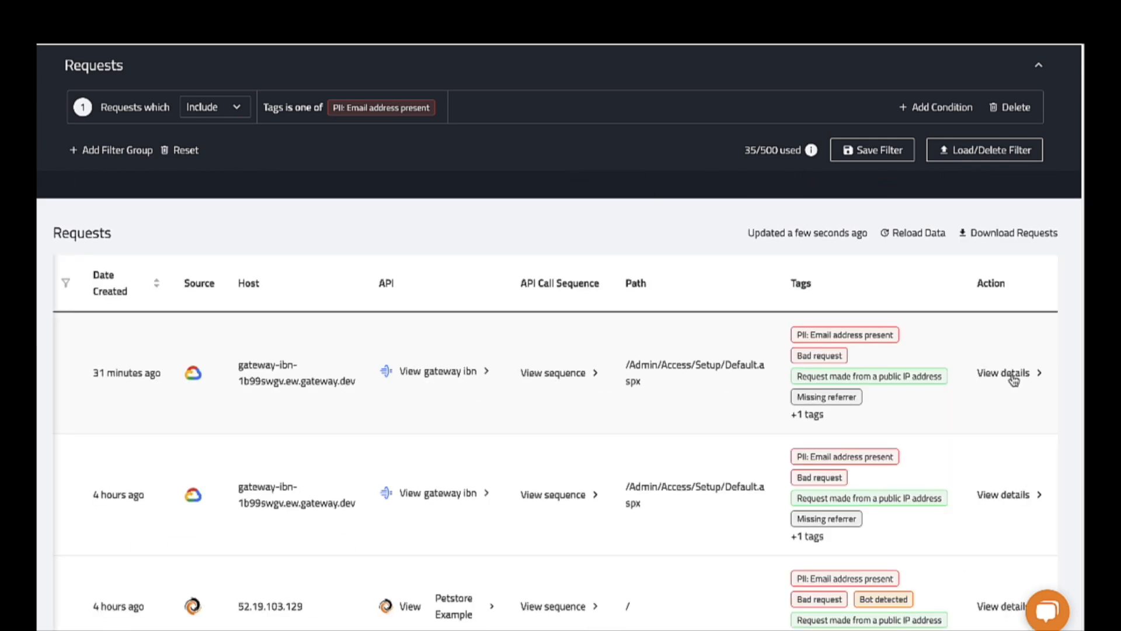
{"action": "left_click", "coordinate": [1009, 374]}
{"action": "scroll", "coordinate": [885, 306], "scroll_direction": "down", "scroll_amount": 10}
{"action": "scroll", "coordinate": [882, 307], "scroll_direction": "down", "scroll_amount": 6}
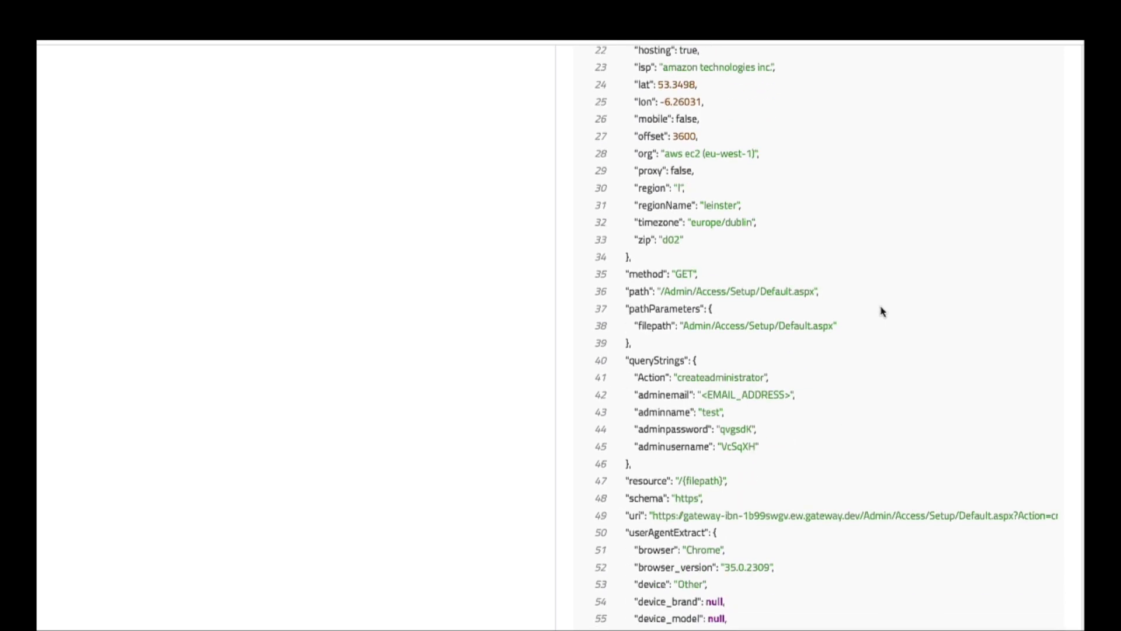
{"action": "scroll", "coordinate": [882, 311], "scroll_direction": "down", "scroll_amount": 1}
{"action": "left_click_drag", "start_coordinate": [703, 380], "coordinate": [798, 390]}
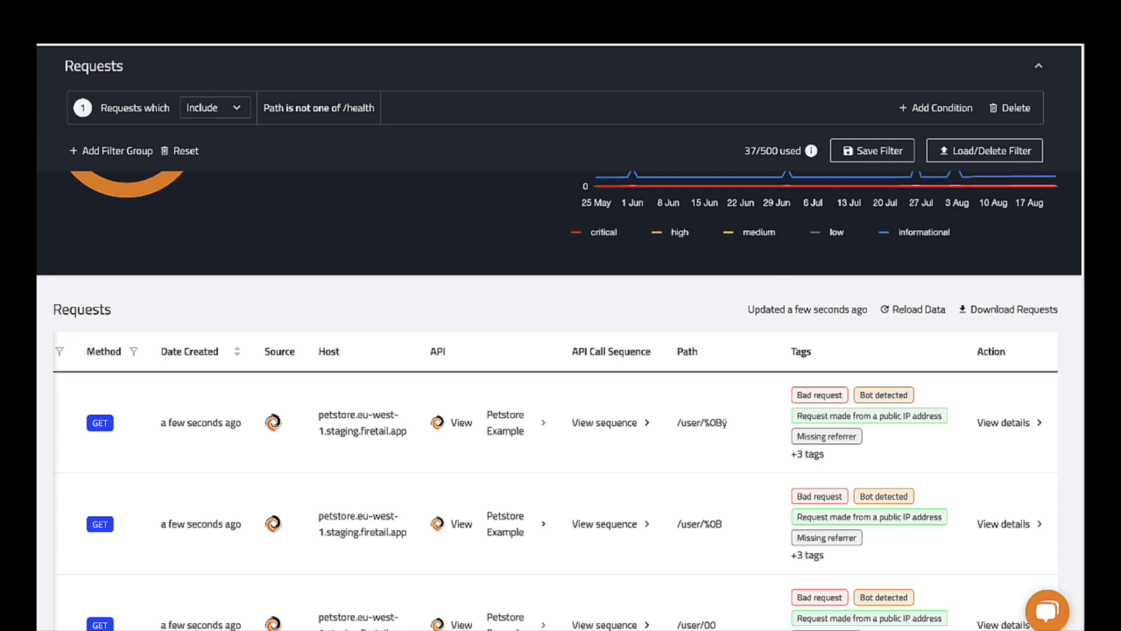
Look through the requests whose path is not /health and open the log details of the Petstore request to /user/1ÿ.
{"action": "scroll", "coordinate": [962, 409], "scroll_direction": "down", "scroll_amount": 1}
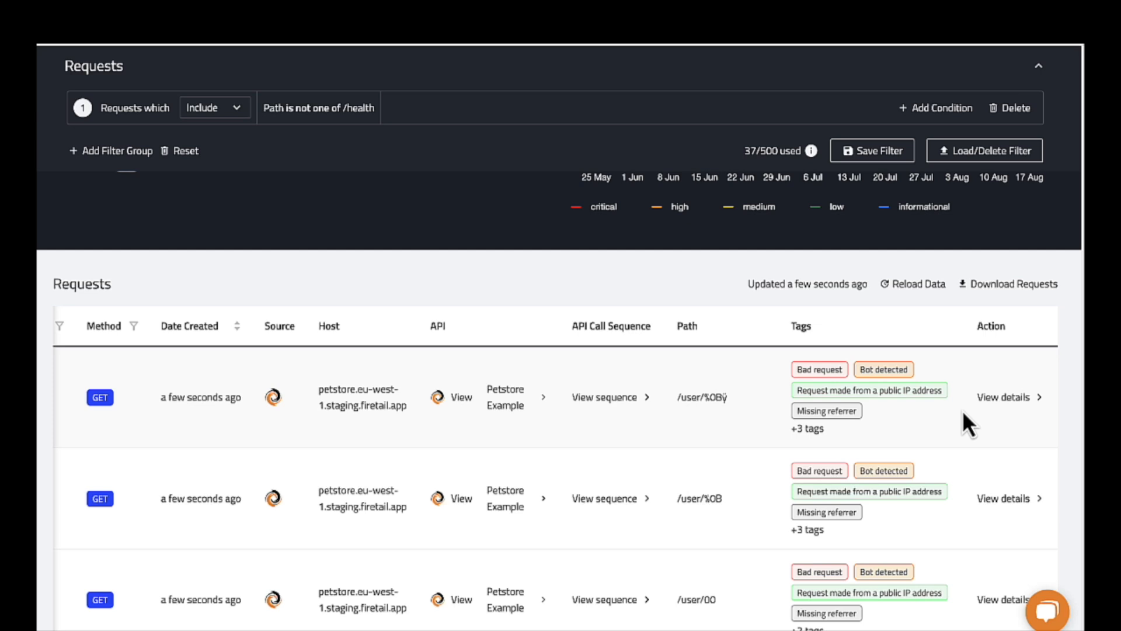
{"action": "scroll", "coordinate": [962, 410], "scroll_direction": "down", "scroll_amount": 2}
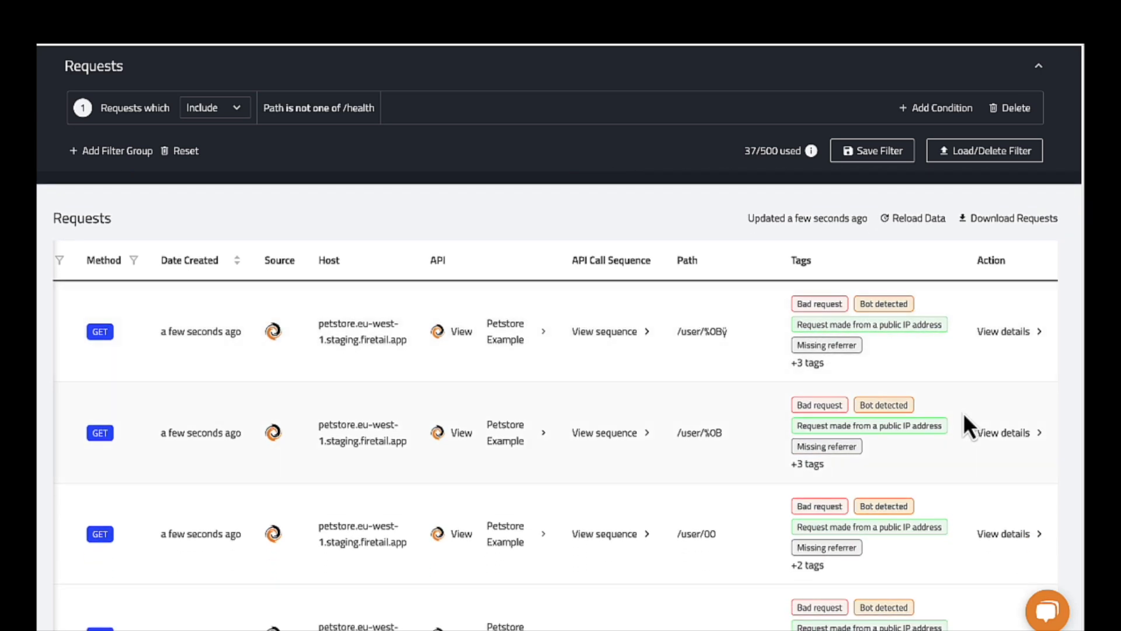
{"action": "scroll", "coordinate": [962, 412], "scroll_direction": "down", "scroll_amount": 8}
{"action": "scroll", "coordinate": [994, 429], "scroll_direction": "down", "scroll_amount": 9}
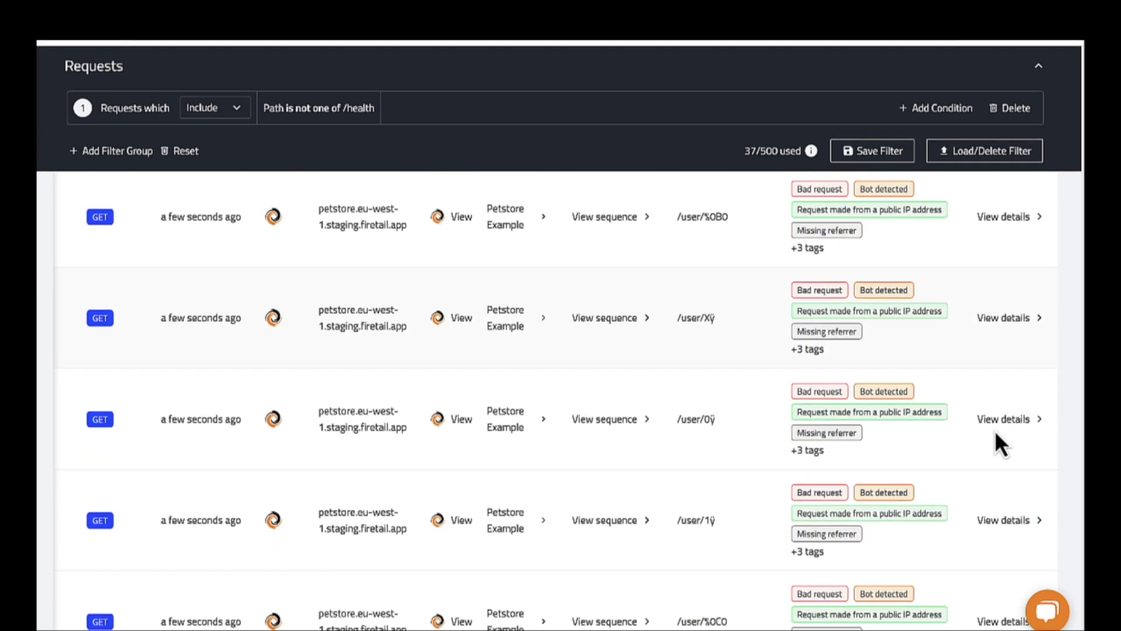
{"action": "scroll", "coordinate": [995, 433], "scroll_direction": "down", "scroll_amount": 3}
{"action": "left_click", "coordinate": [1025, 436]}
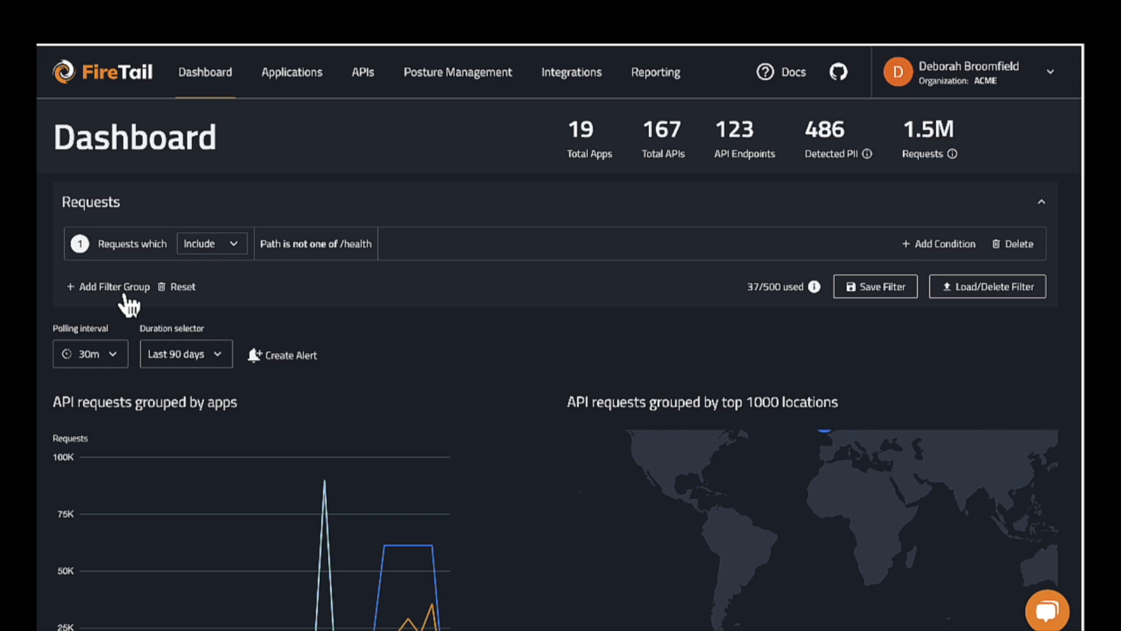
Add a filter group to the dashboard requests with the condition execution time greater than 50 milliseconds.
{"action": "left_click", "coordinate": [125, 295]}
{"action": "left_click", "coordinate": [440, 193]}
{"action": "scroll", "coordinate": [426, 286], "scroll_direction": "down", "scroll_amount": 1}
{"action": "left_click", "coordinate": [425, 299]}
{"action": "left_click", "coordinate": [430, 259]}
{"action": "left_click", "coordinate": [412, 289]}
{"action": "left_click", "coordinate": [629, 196]}
{"action": "type", "text": "50"}
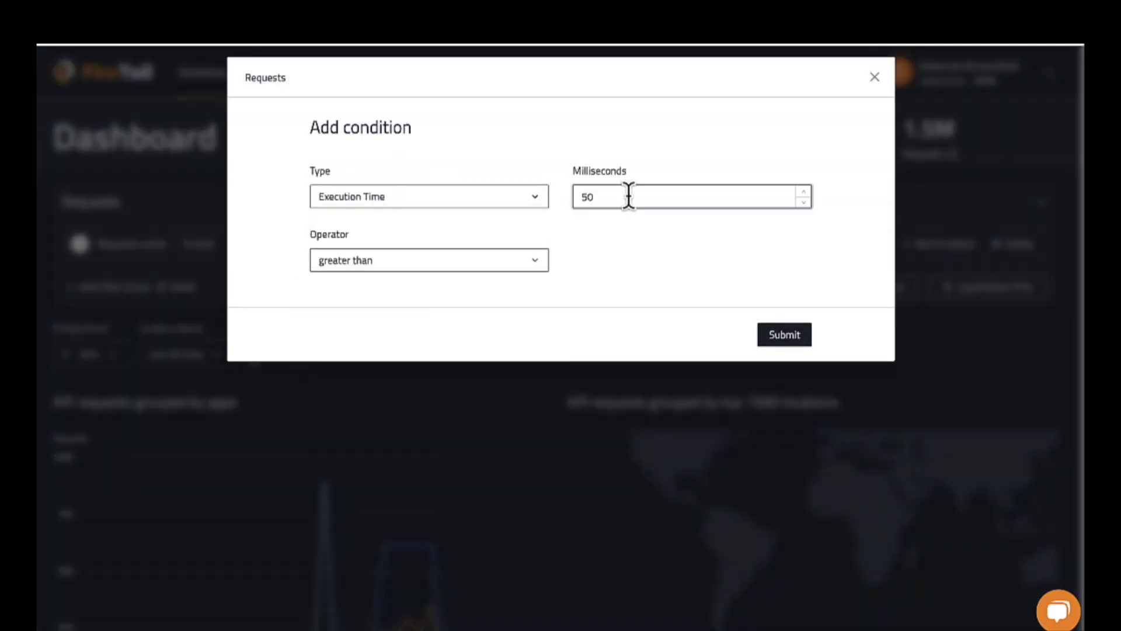
{"action": "left_click", "coordinate": [792, 339]}
Create a static alert from the filtered requests, name it demo and use custom filters.
{"action": "left_click", "coordinate": [287, 394]}
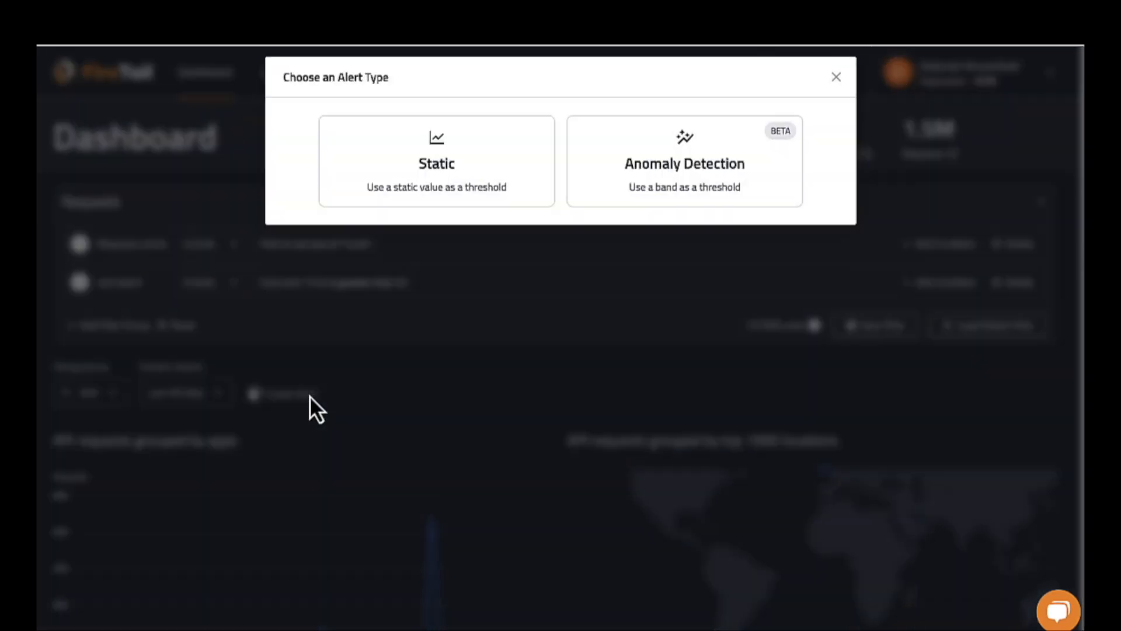
{"action": "left_click", "coordinate": [430, 190]}
{"action": "type", "text": "demo"}
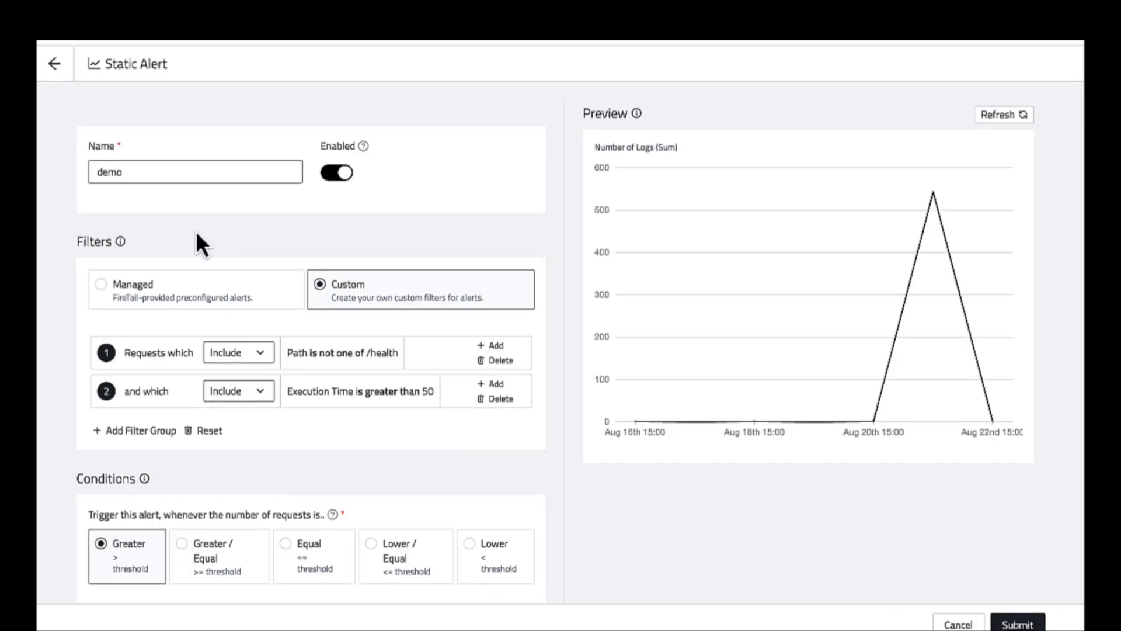
{"action": "left_click", "coordinate": [230, 285]}
{"action": "left_click", "coordinate": [399, 292]}
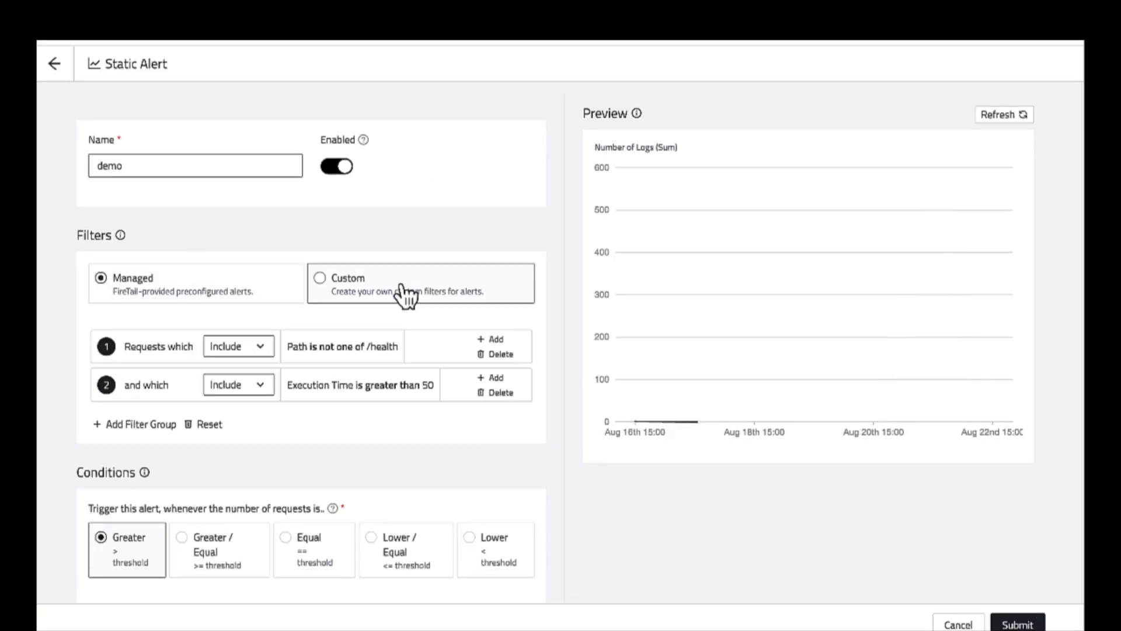
Set the alert to trigger when the number of requests is greater than 50 and expand its control settings.
{"action": "scroll", "coordinate": [394, 300], "scroll_direction": "down", "scroll_amount": 5}
{"action": "left_click", "coordinate": [188, 361]}
{"action": "type", "text": "50"}
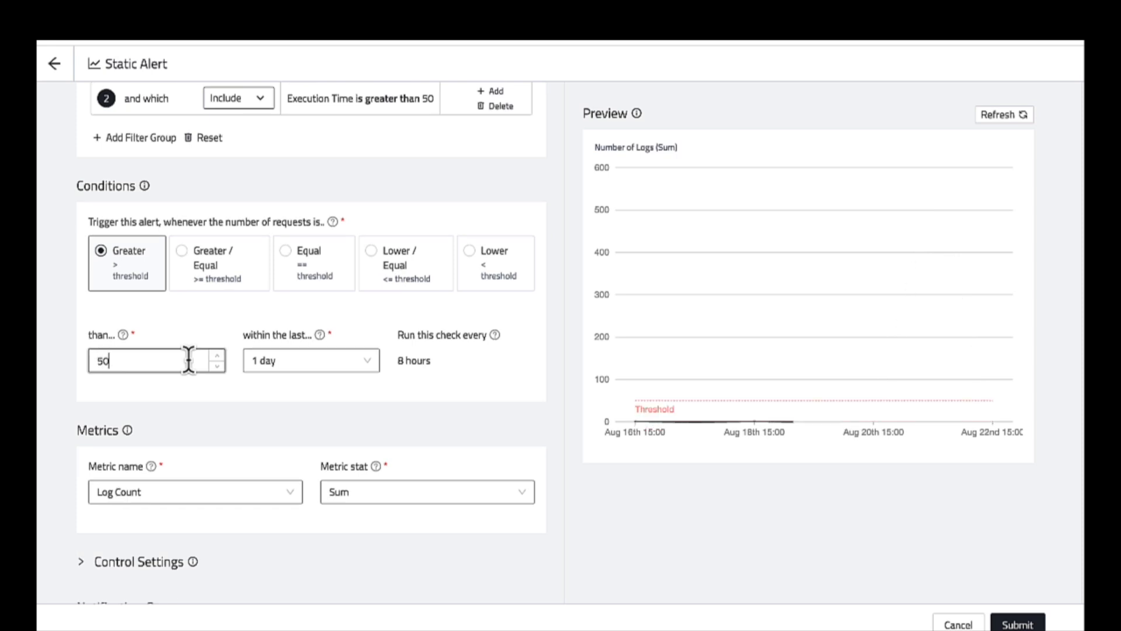
{"action": "scroll", "coordinate": [188, 358], "scroll_direction": "down", "scroll_amount": 2}
{"action": "left_click", "coordinate": [104, 507]}
{"action": "scroll", "coordinate": [113, 438], "scroll_direction": "down", "scroll_amount": 3}
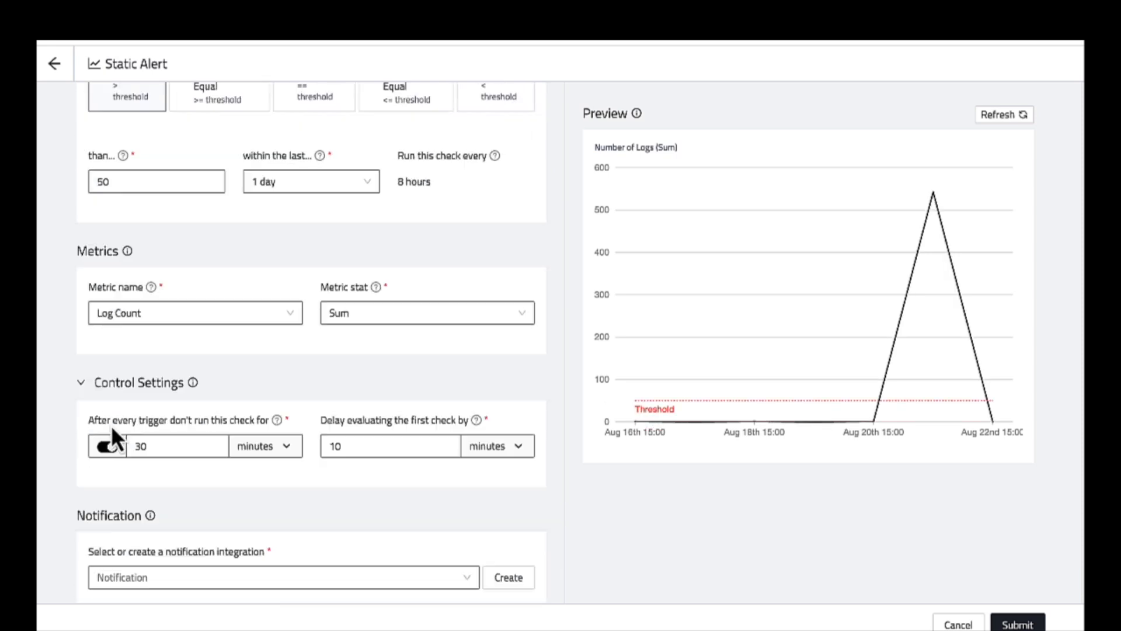
Browse the notification integrations available for the alert and look through the AWS WAFv2 IP Set setup form.
{"action": "left_click", "coordinate": [506, 549]}
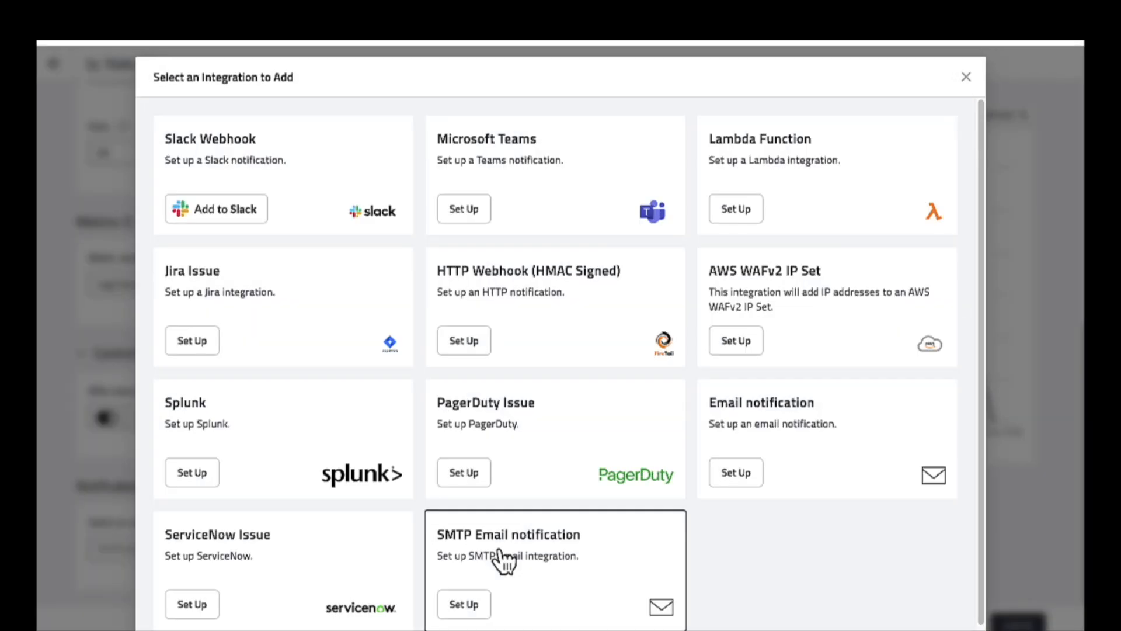
{"action": "scroll", "coordinate": [821, 553], "scroll_direction": "down", "scroll_amount": 1}
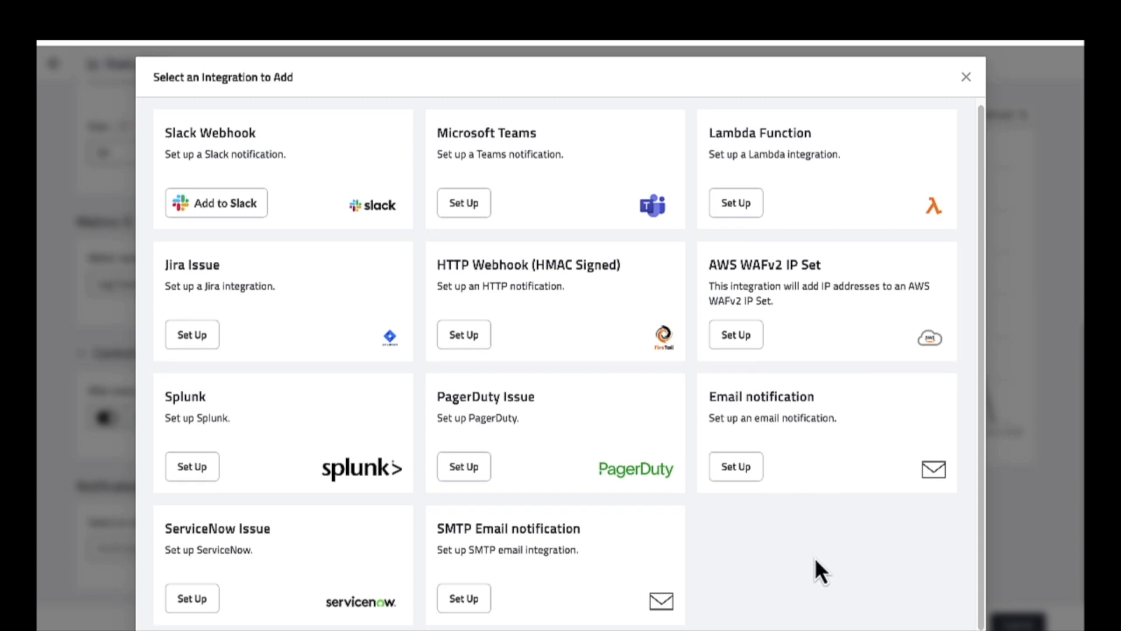
{"action": "left_click", "coordinate": [863, 316]}
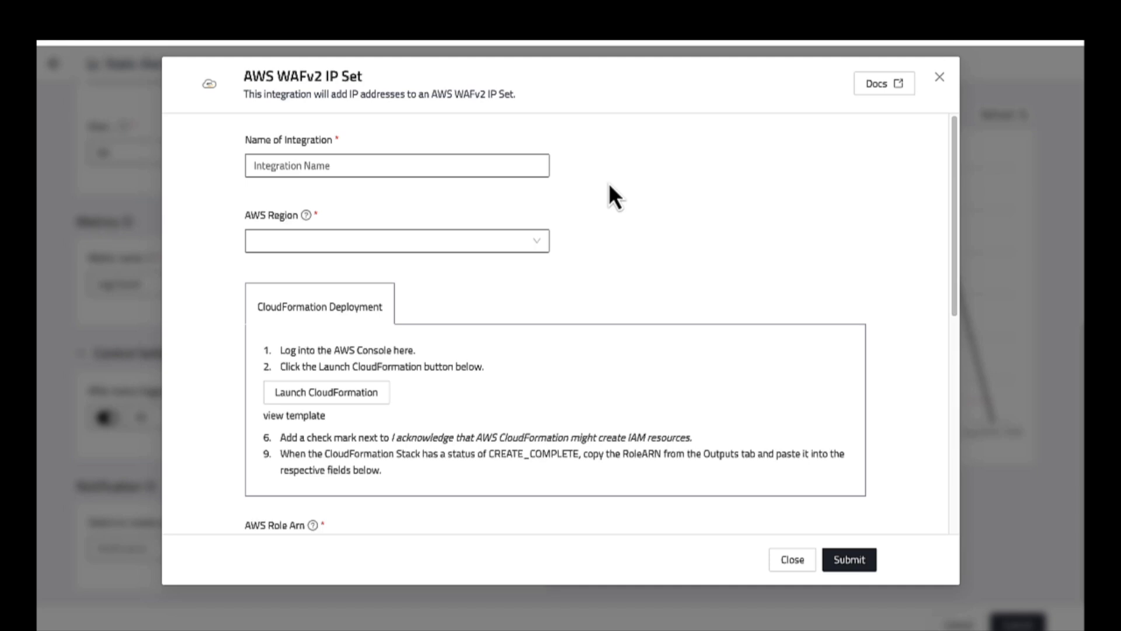
{"action": "scroll", "coordinate": [646, 234], "scroll_direction": "down", "scroll_amount": 4}
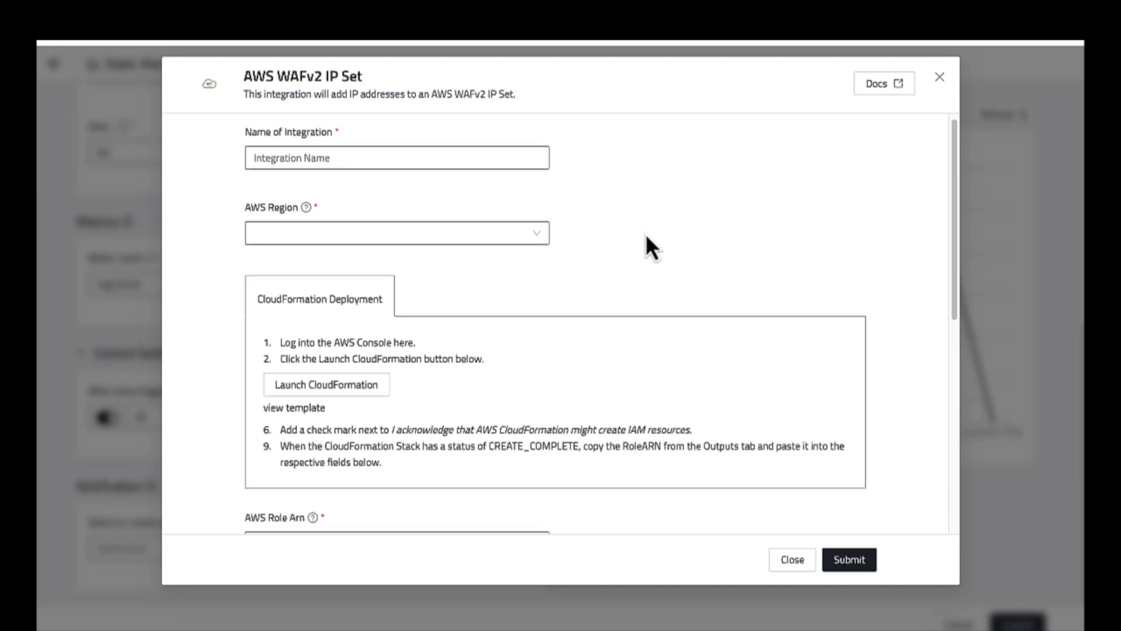
{"action": "scroll", "coordinate": [645, 262], "scroll_direction": "down", "scroll_amount": 4}
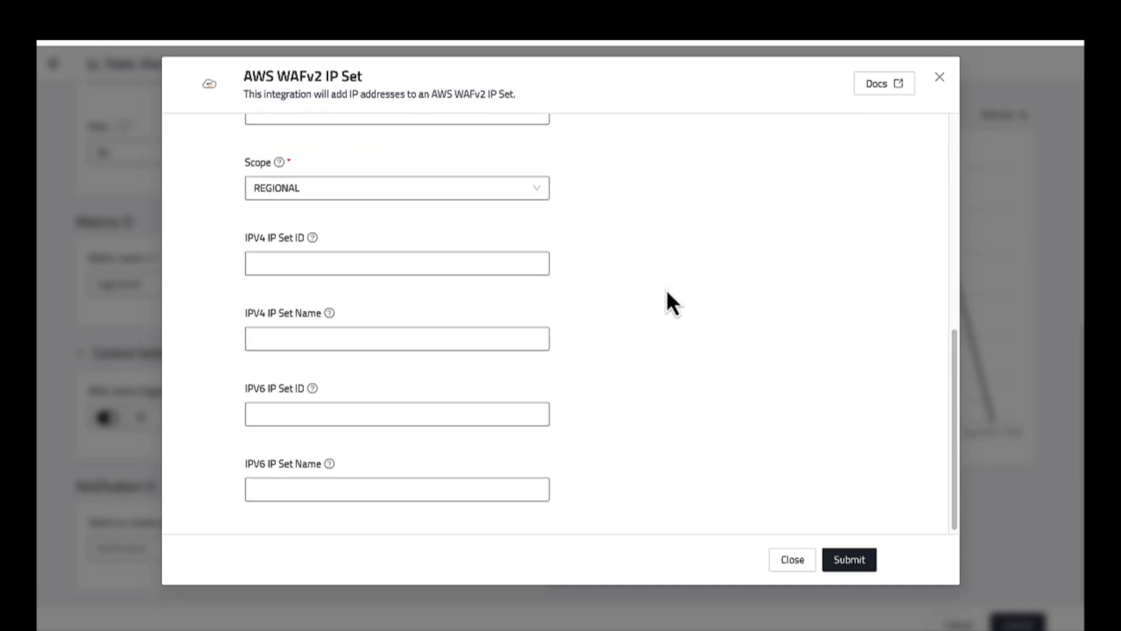
{"action": "scroll", "coordinate": [667, 289], "scroll_direction": "up", "scroll_amount": 2}
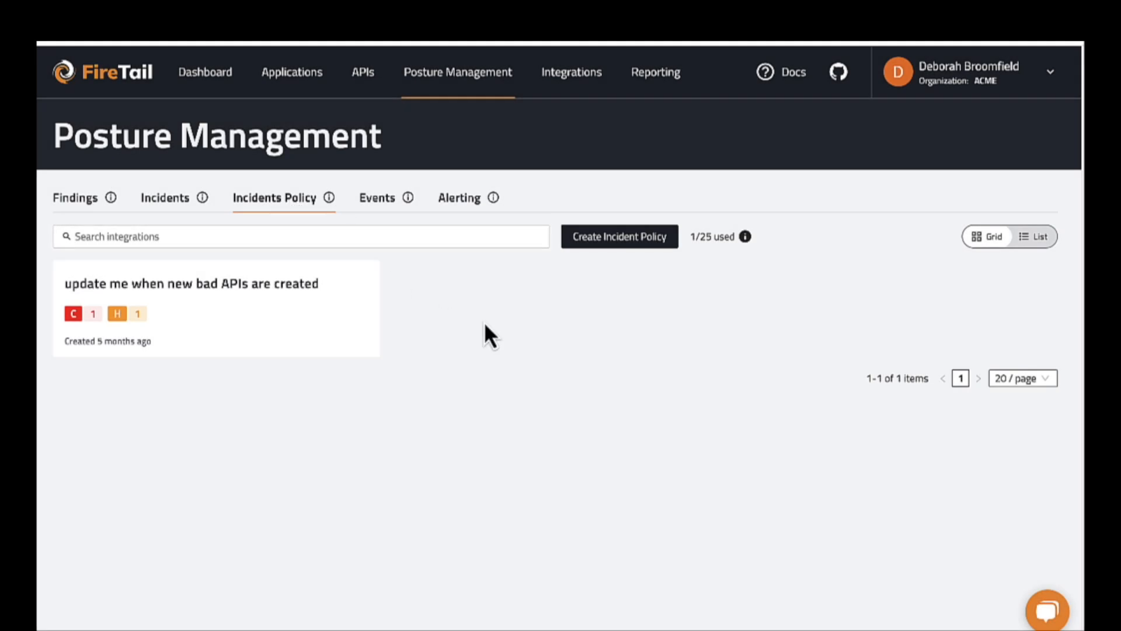
Start a new incident policy named "incident policy" with a frequency of 6 hours.
{"action": "left_click", "coordinate": [619, 237]}
{"action": "type", "text": "incident policy"}
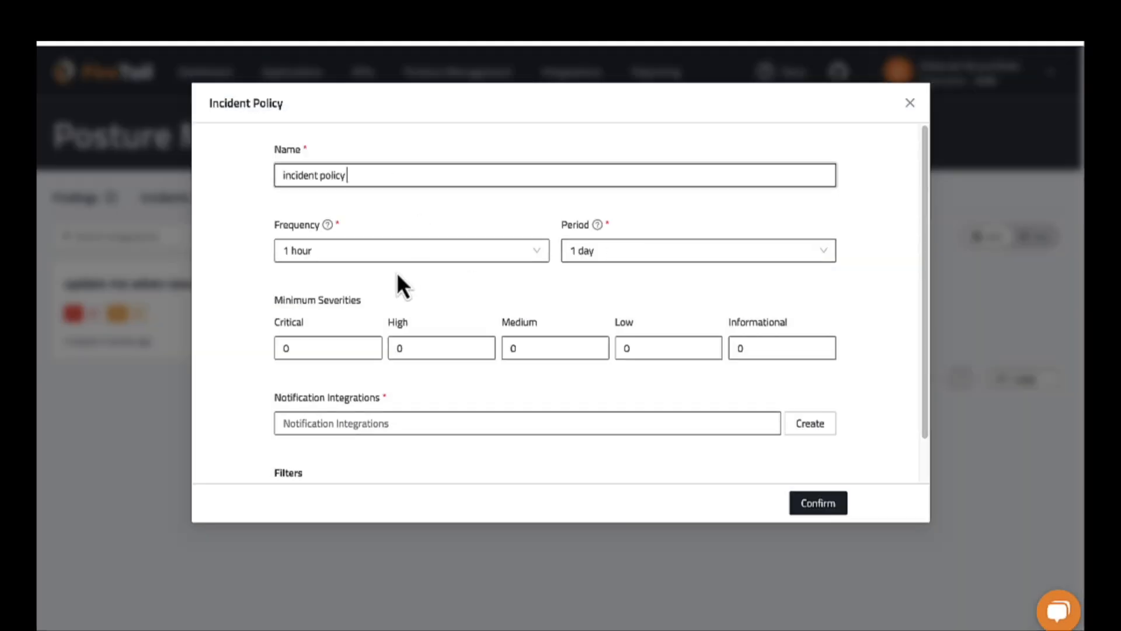
{"action": "left_click", "coordinate": [336, 253]}
{"action": "left_click", "coordinate": [301, 373]}
Set the incident policy's minimum severities to 5 for critical and 4 for high.
{"action": "double_click", "coordinate": [355, 349]}
{"action": "type", "text": "5"}
{"action": "left_click", "coordinate": [421, 343]}
{"action": "key", "text": "BackSpace"}
{"action": "type", "text": "4"}
{"action": "scroll", "coordinate": [447, 301], "scroll_direction": "down", "scroll_amount": 1}
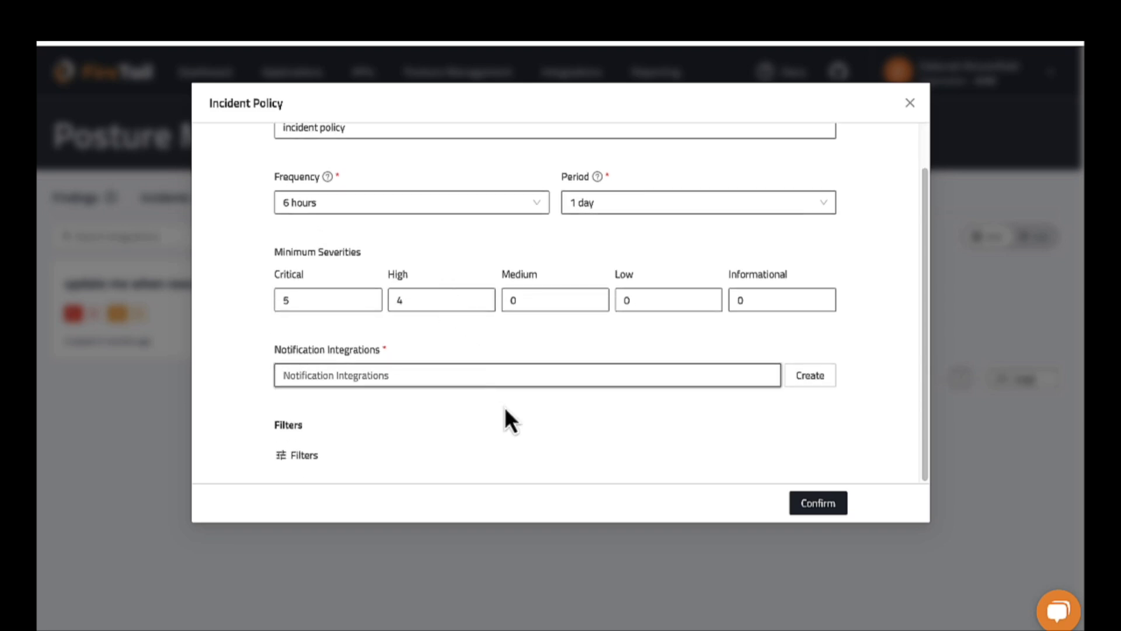
Filter the incident policy to the resources echo-api and github-triggered-workflow, and submit the policy.
{"action": "left_click", "coordinate": [311, 455]}
{"action": "left_click", "coordinate": [341, 155]}
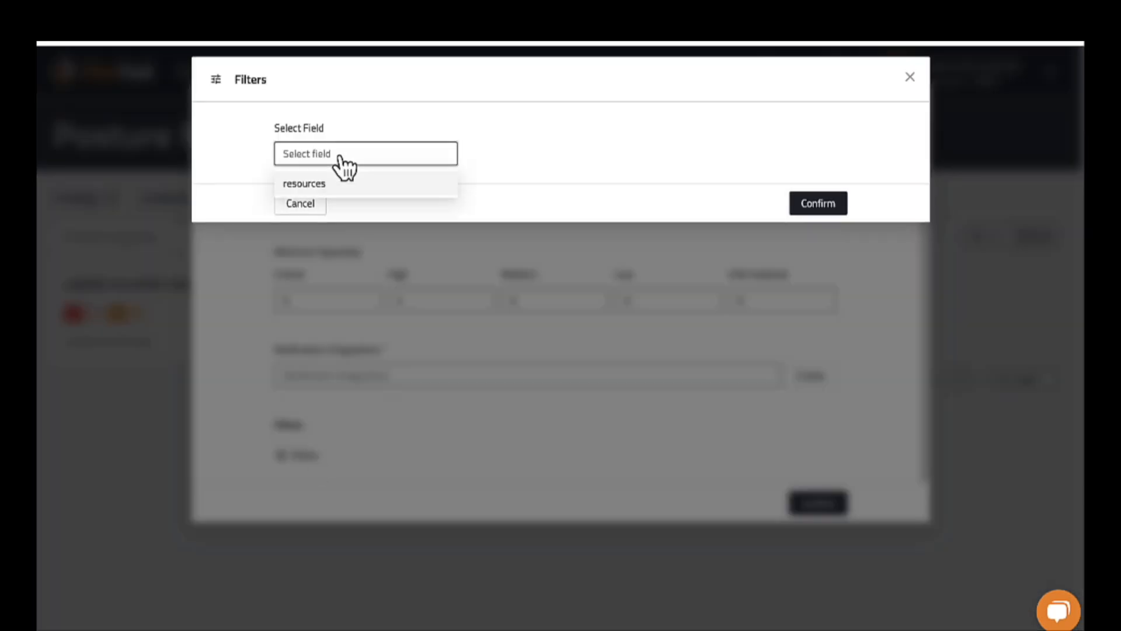
{"action": "left_click", "coordinate": [328, 183]}
{"action": "left_click", "coordinate": [555, 133]}
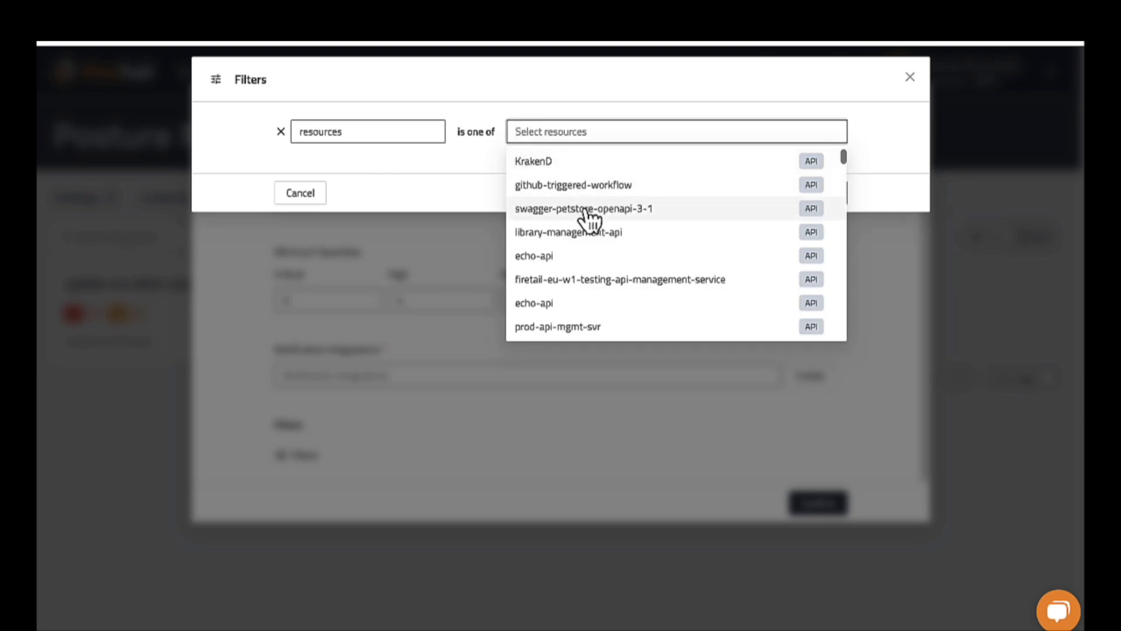
{"action": "left_click", "coordinate": [608, 309]}
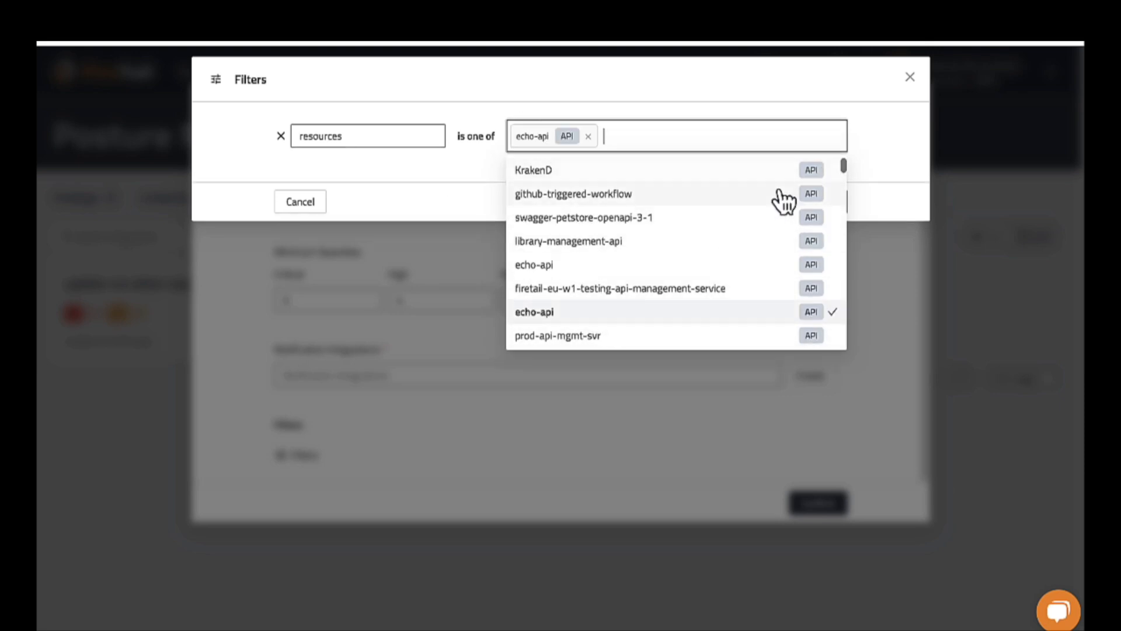
{"action": "left_click", "coordinate": [615, 195]}
{"action": "left_click", "coordinate": [889, 128]}
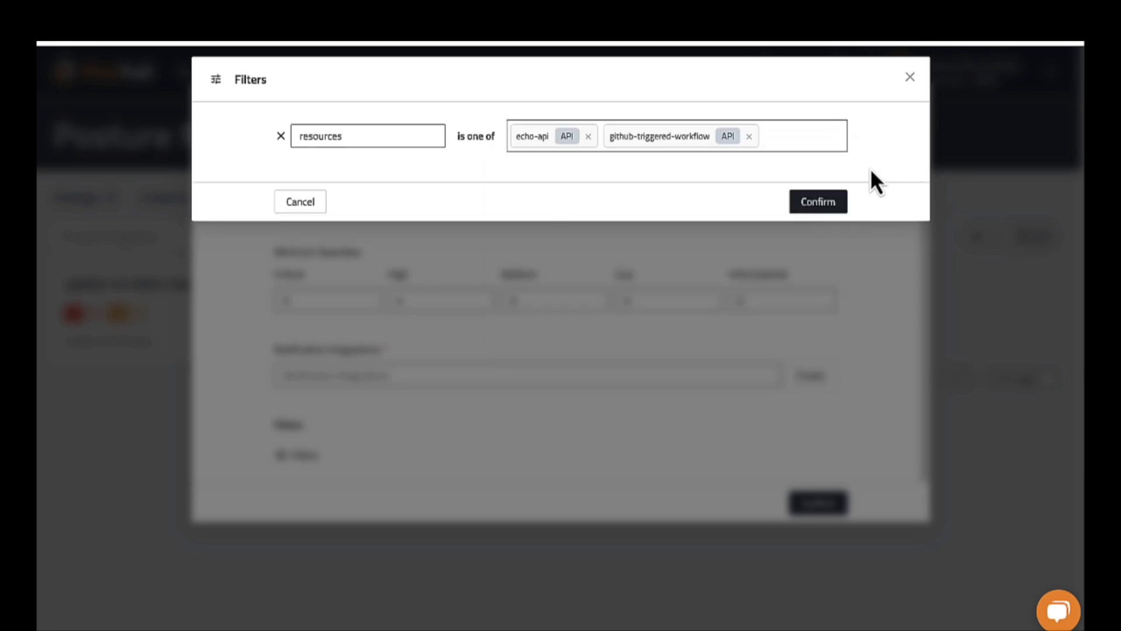
{"action": "left_click", "coordinate": [830, 201]}
{"action": "left_click", "coordinate": [821, 505]}
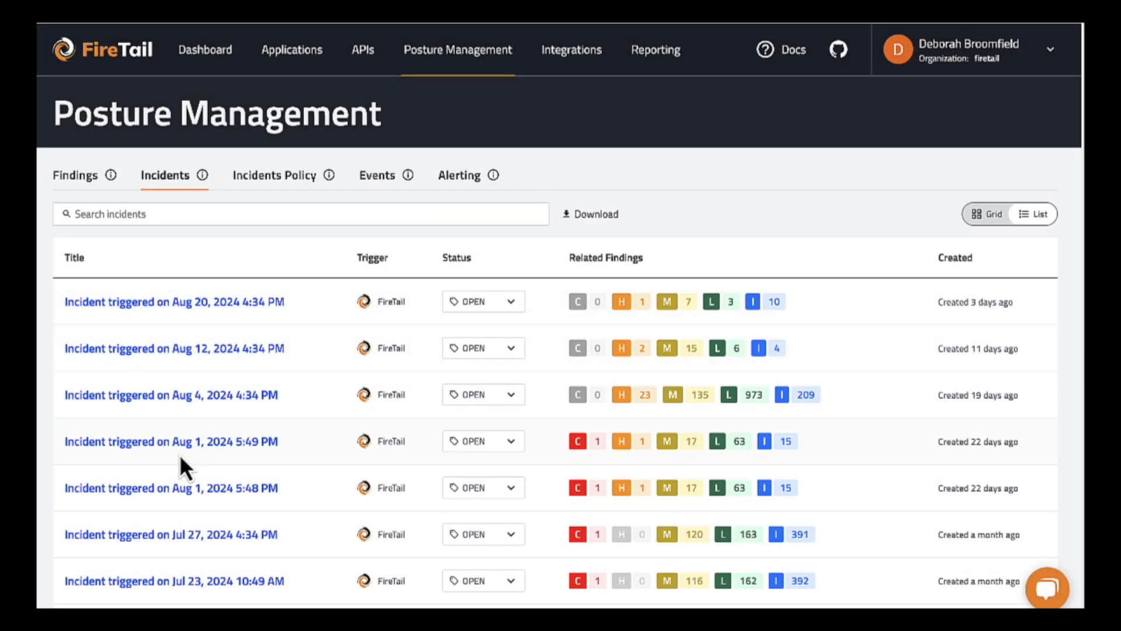
Open the incident triggered on Jul 27, 2024 4:34 PM and look through its requests and events.
{"action": "left_click", "coordinate": [159, 542]}
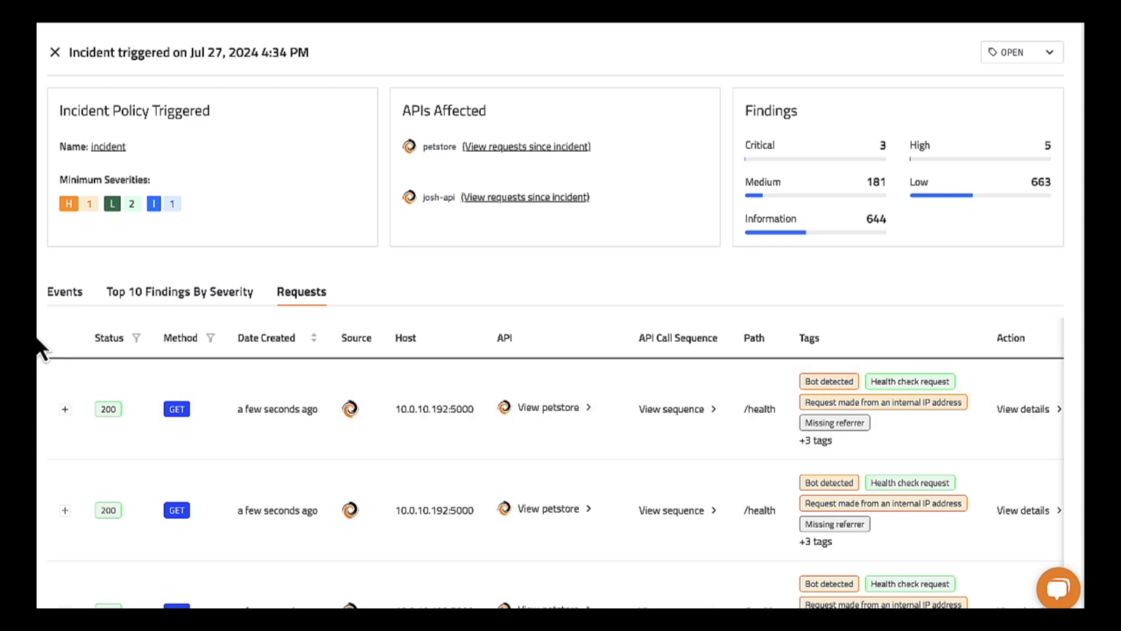
{"action": "scroll", "coordinate": [41, 351], "scroll_direction": "down", "scroll_amount": 1}
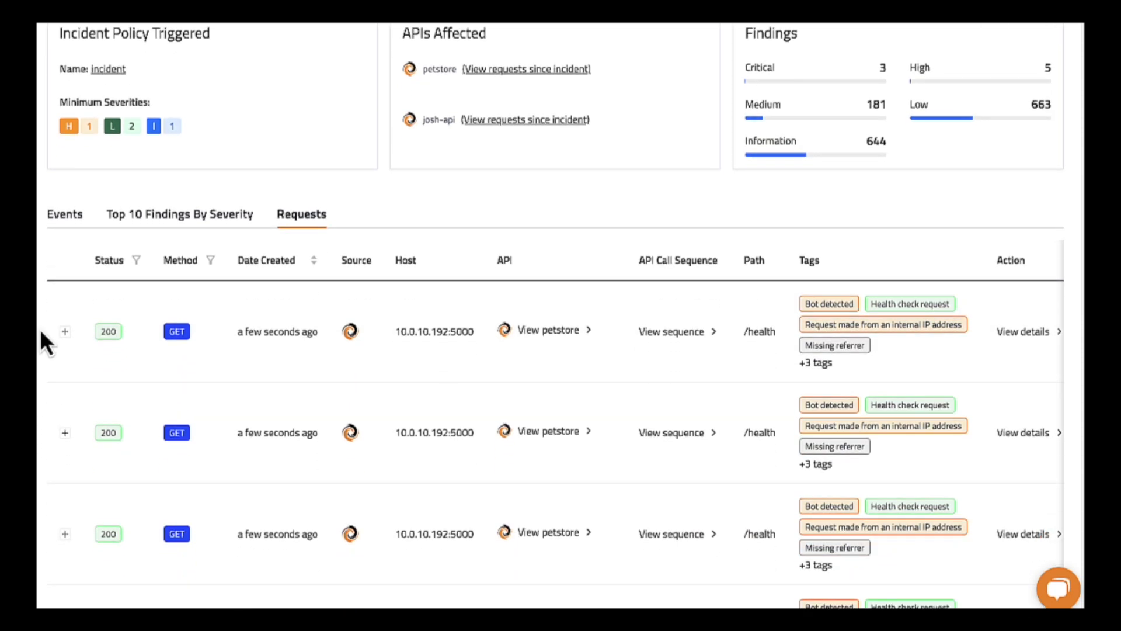
{"action": "left_click", "coordinate": [73, 216]}
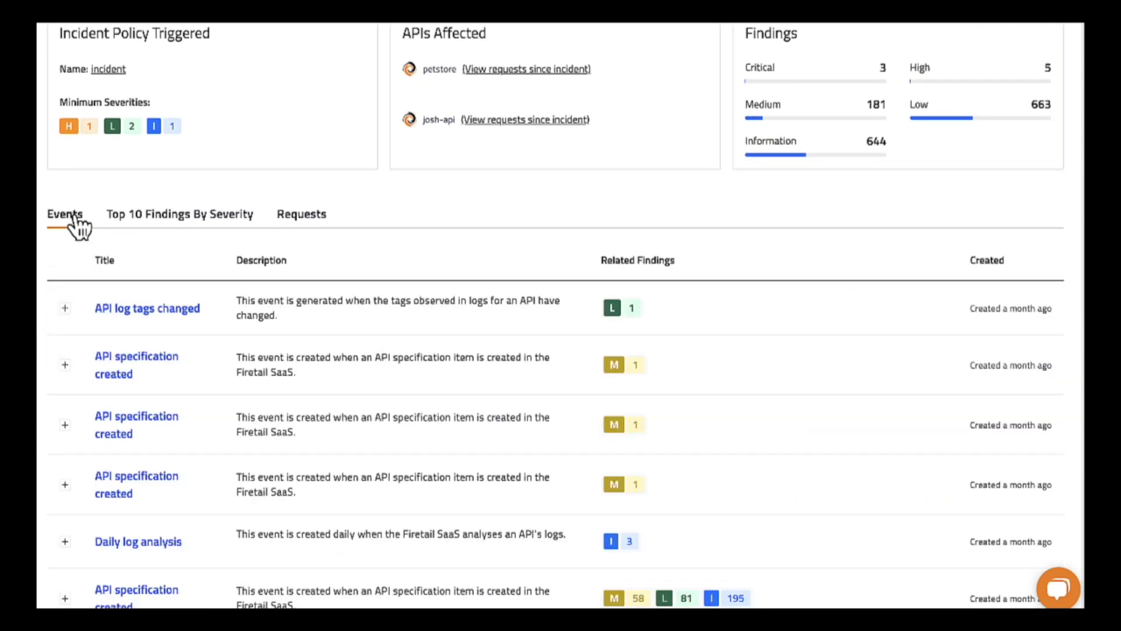
{"action": "scroll", "coordinate": [114, 373], "scroll_direction": "down", "scroll_amount": 2}
{"action": "scroll", "coordinate": [110, 387], "scroll_direction": "up", "scroll_amount": 3}
{"action": "scroll", "coordinate": [111, 389], "scroll_direction": "up", "scroll_amount": 1}
Look through the incident's top 10 findings by severity.
{"action": "left_click", "coordinate": [188, 292]}
{"action": "scroll", "coordinate": [122, 374], "scroll_direction": "down", "scroll_amount": 5}
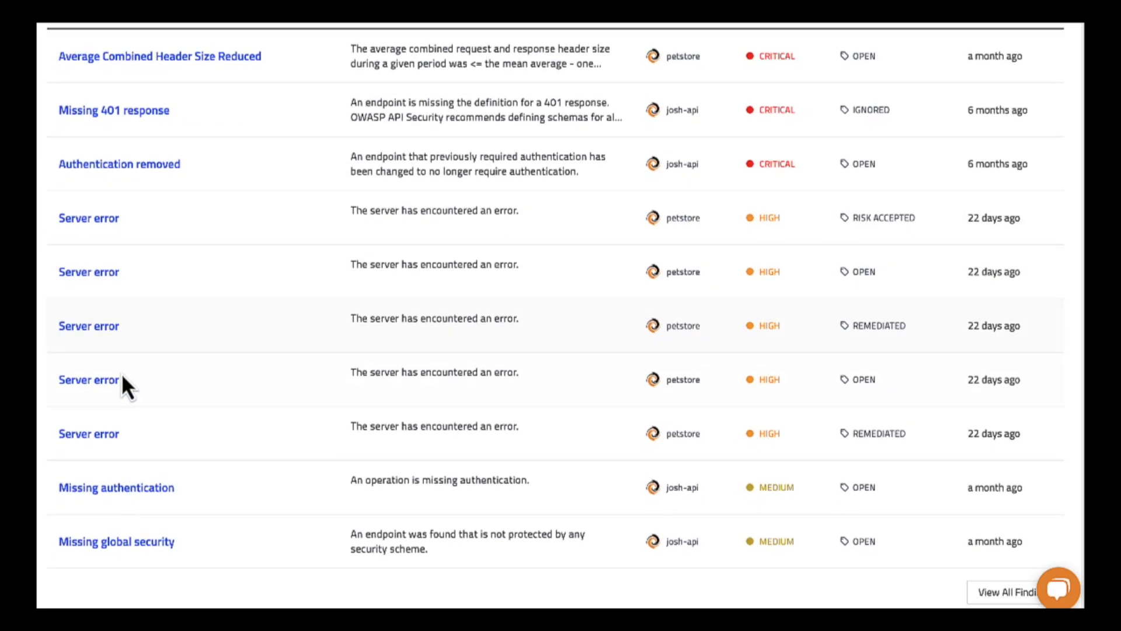
{"action": "scroll", "coordinate": [124, 380], "scroll_direction": "up", "scroll_amount": 4}
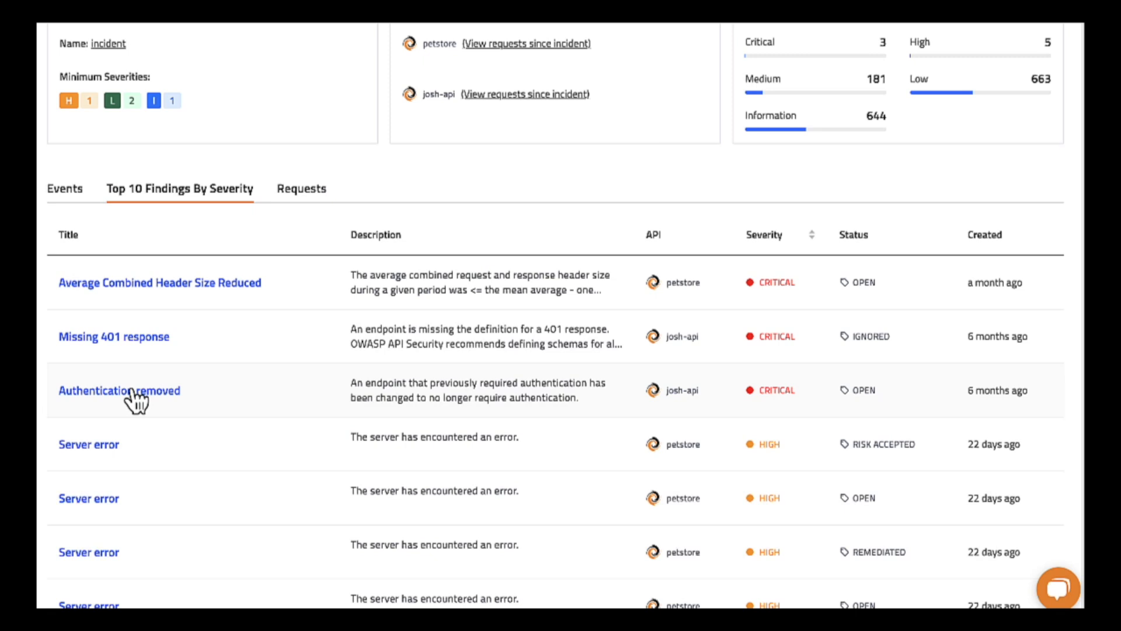
{"action": "scroll", "coordinate": [133, 400], "scroll_direction": "up", "scroll_amount": 2}
Examine the log details of the second request in the incident's request list, and return to the incident.
{"action": "left_click", "coordinate": [317, 297]}
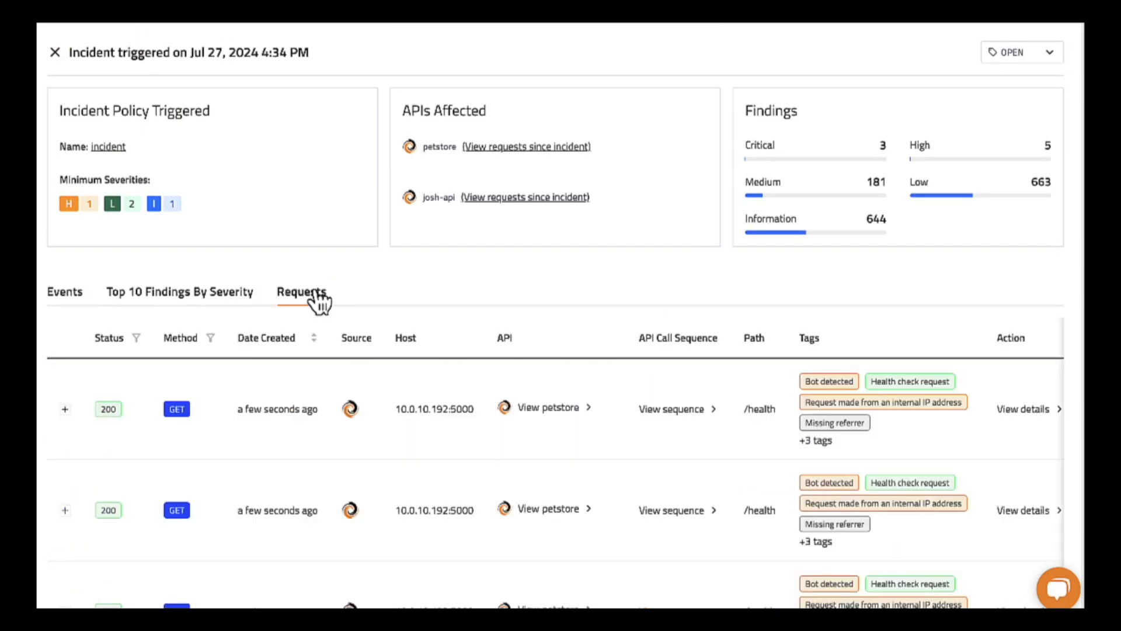
{"action": "scroll", "coordinate": [433, 408], "scroll_direction": "down", "scroll_amount": 4}
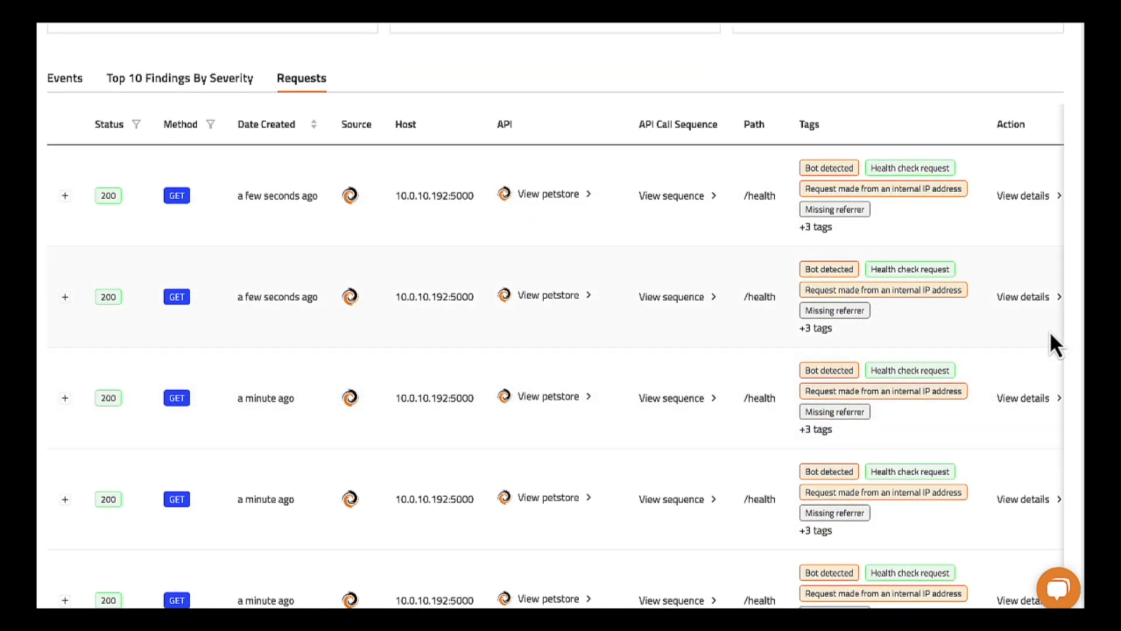
{"action": "left_click", "coordinate": [1042, 305]}
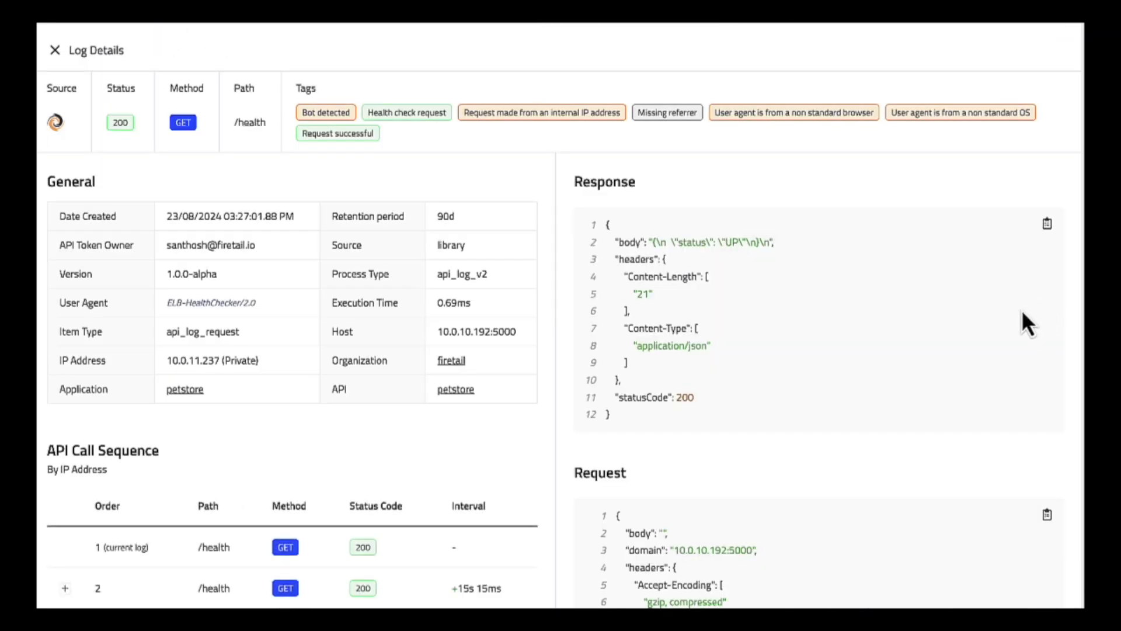
{"action": "scroll", "coordinate": [986, 316], "scroll_direction": "down", "scroll_amount": 5}
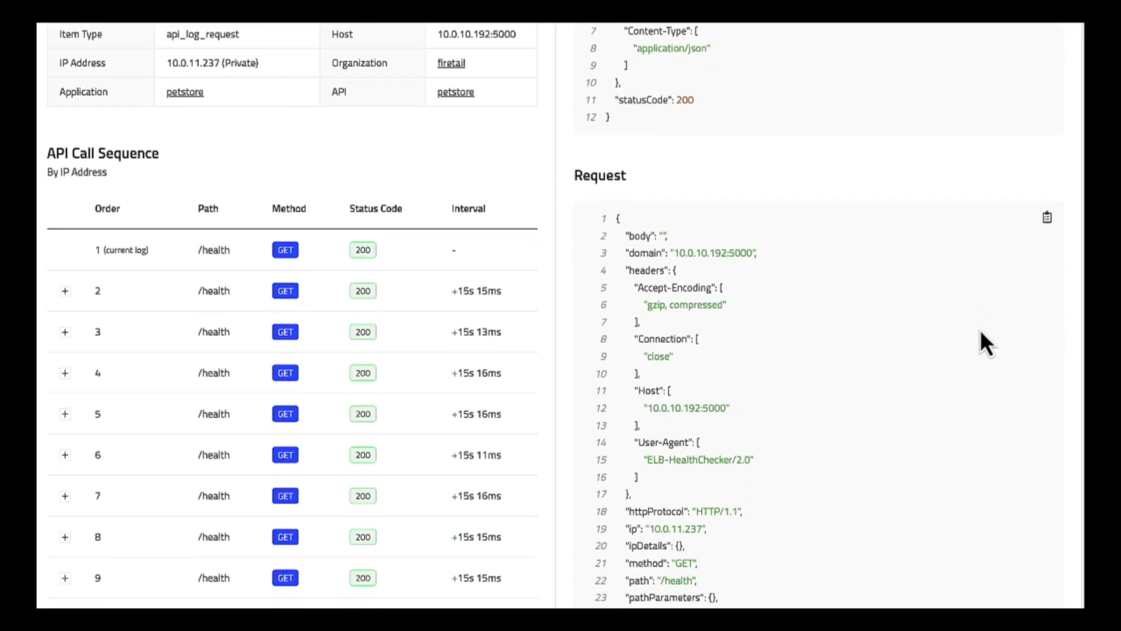
{"action": "scroll", "coordinate": [980, 329], "scroll_direction": "up", "scroll_amount": 1}
{"action": "scroll", "coordinate": [980, 339], "scroll_direction": "up", "scroll_amount": 4}
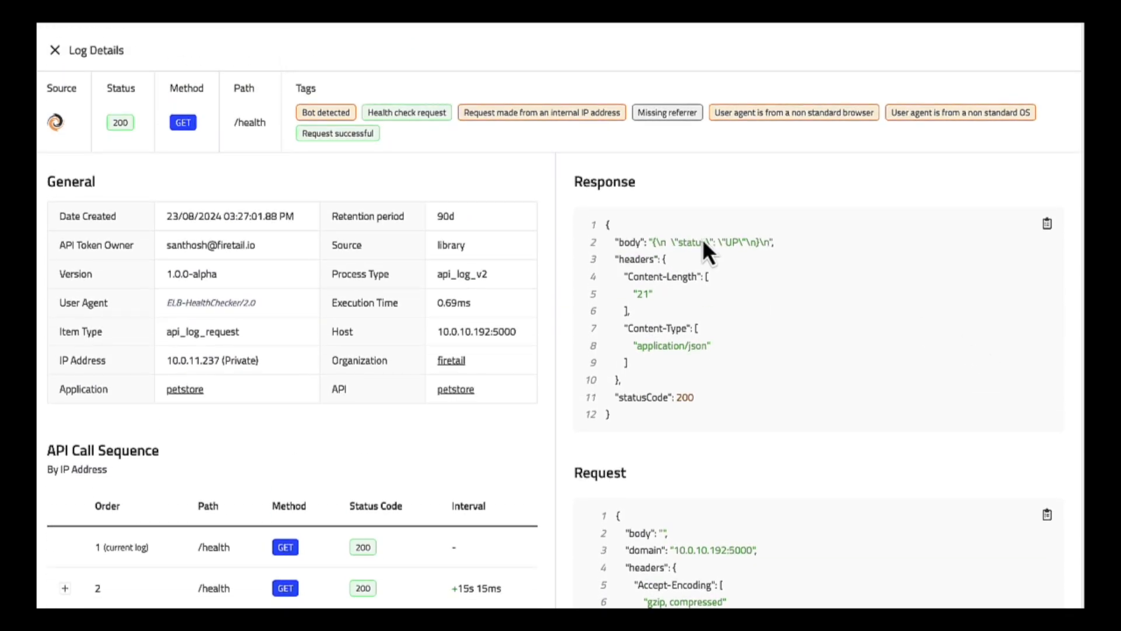
{"action": "left_click", "coordinate": [54, 50]}
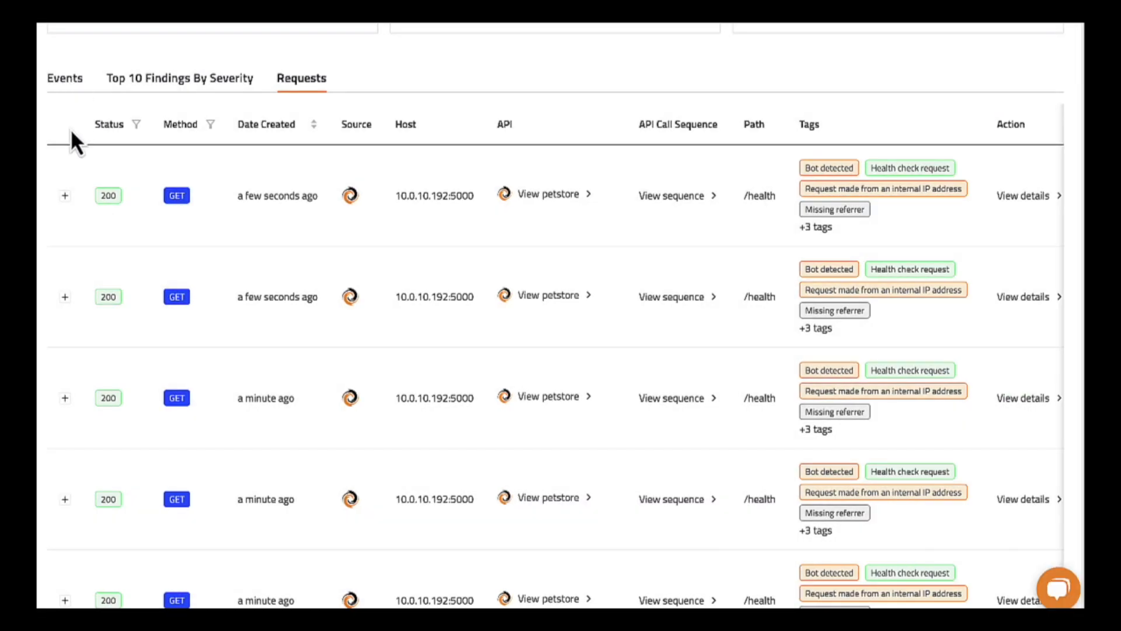
{"action": "scroll", "coordinate": [71, 120], "scroll_direction": "up", "scroll_amount": 2}
{"action": "scroll", "coordinate": [70, 243], "scroll_direction": "up", "scroll_amount": 2}
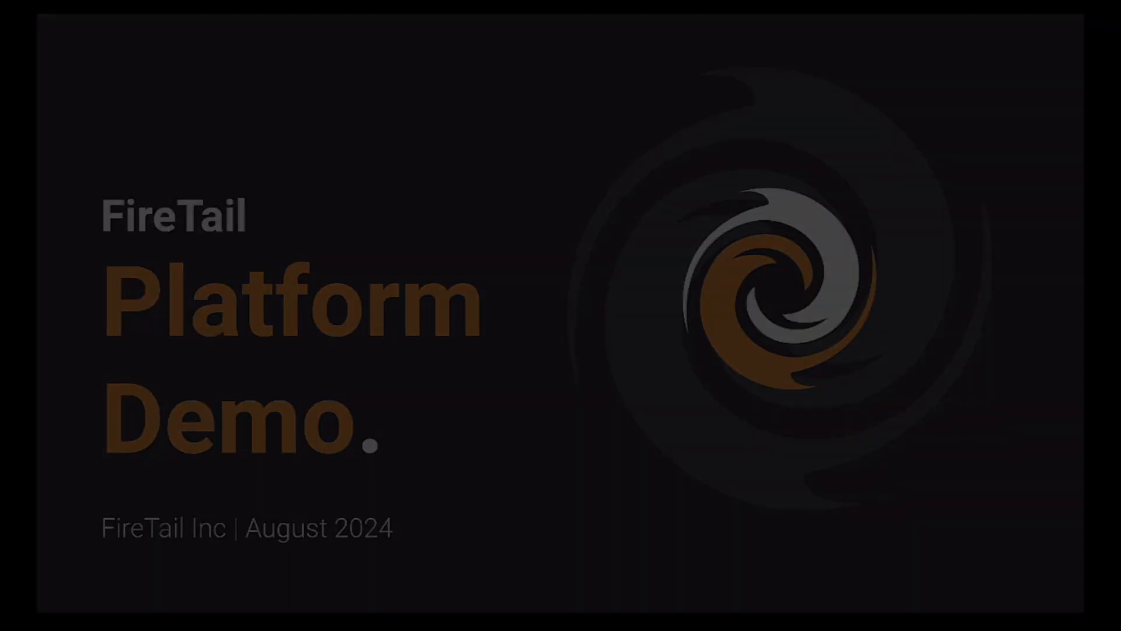